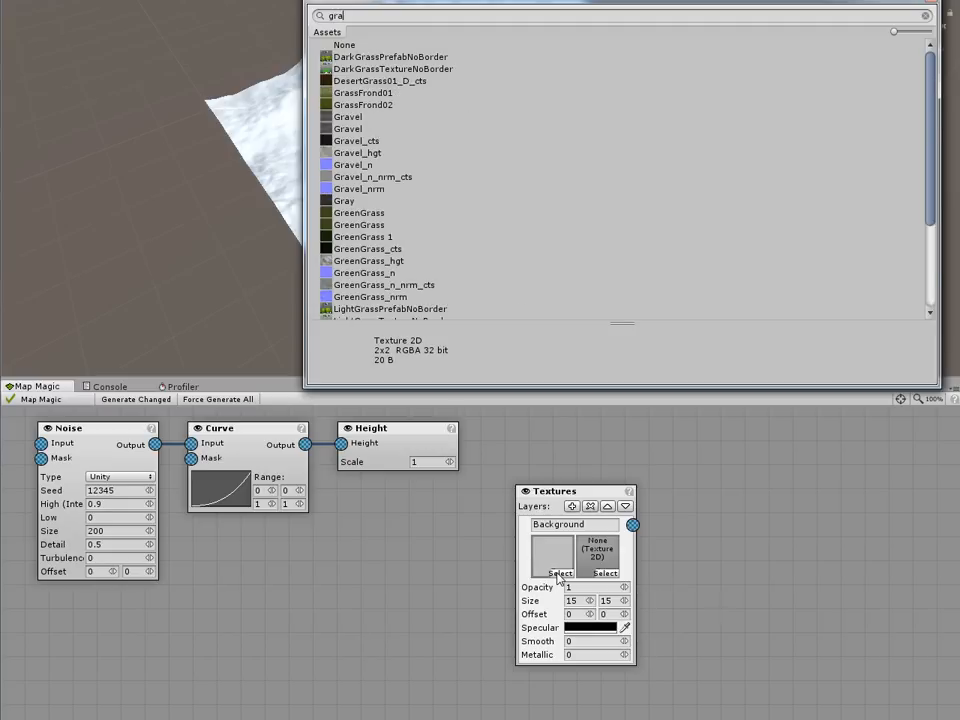
# Step: Assign a green grass texture to the Background layer of the Textures node and rename the layer Grass
pyautogui.doubleClick(348, 118)
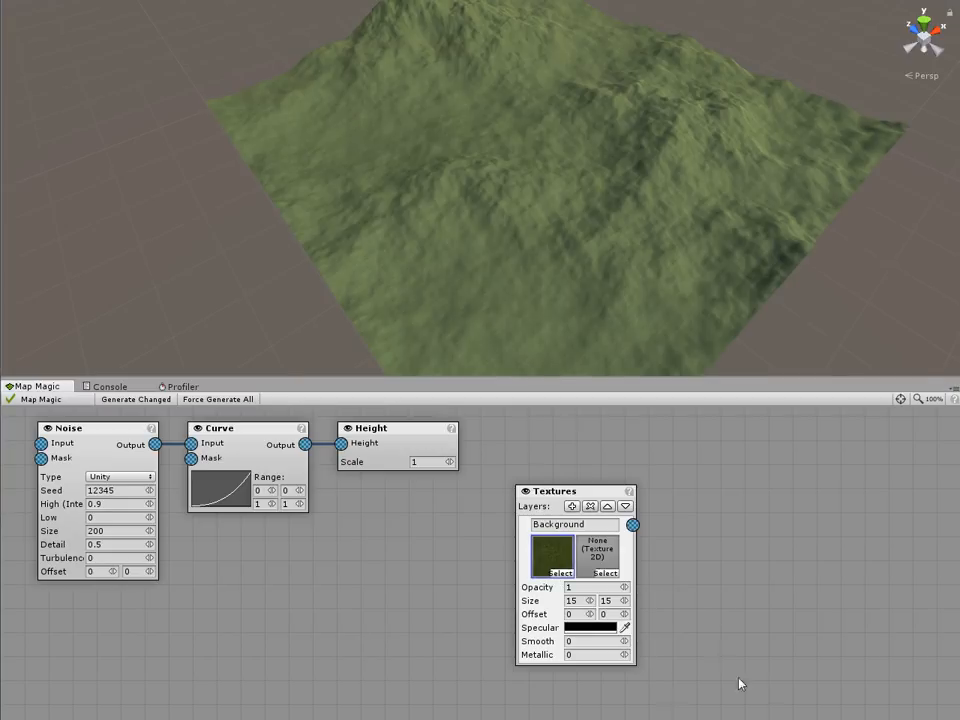
pyautogui.click(598, 524)
pyautogui.write('Gra')
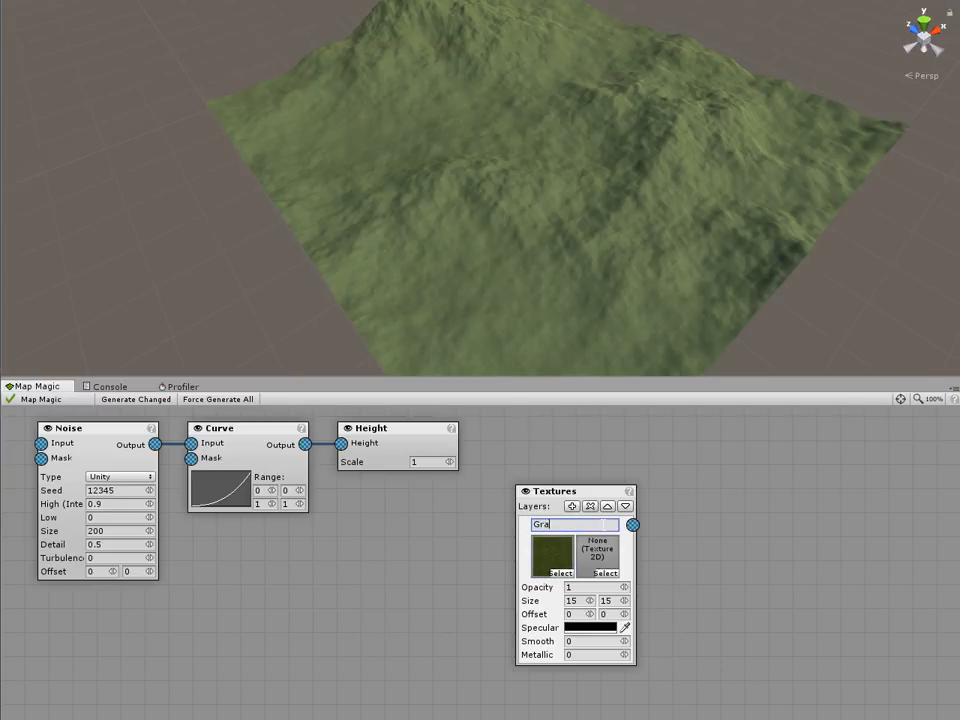
# Step: Add a second layer to the Textures node with the dark cliff texture and shift the node slightly lower
pyautogui.click(570, 506)
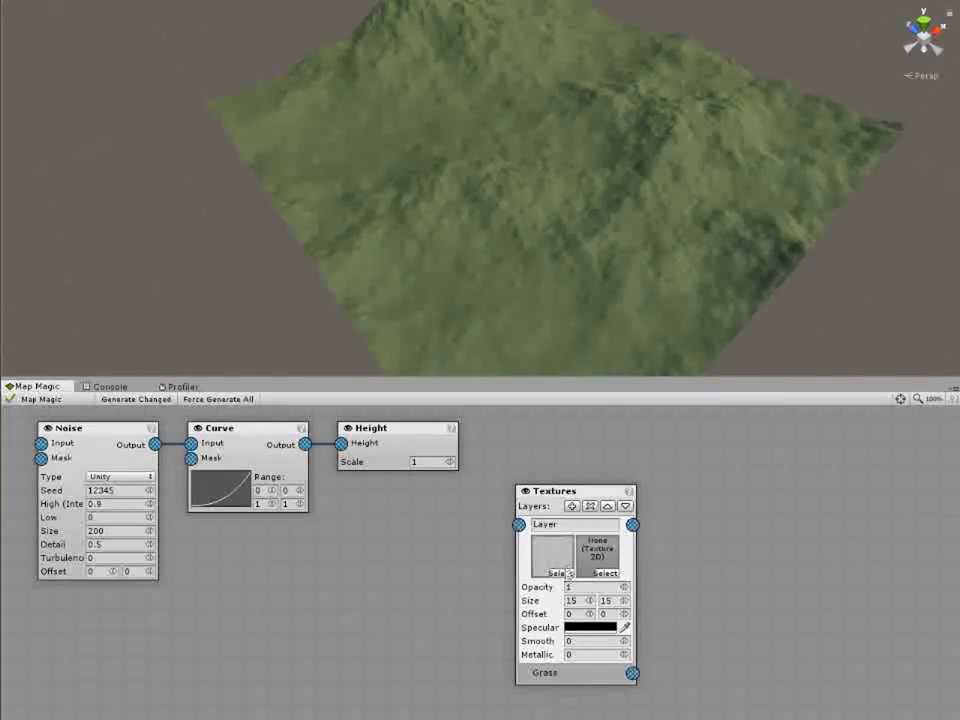
pyautogui.click(560, 572)
pyautogui.write('cliff')
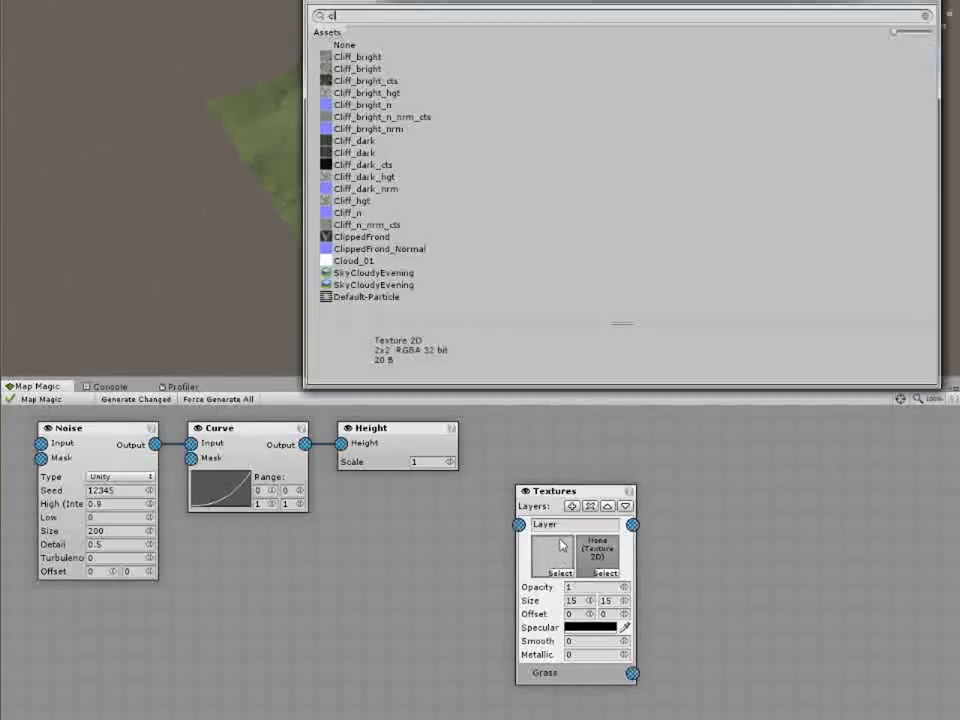
pyautogui.doubleClick(356, 146)
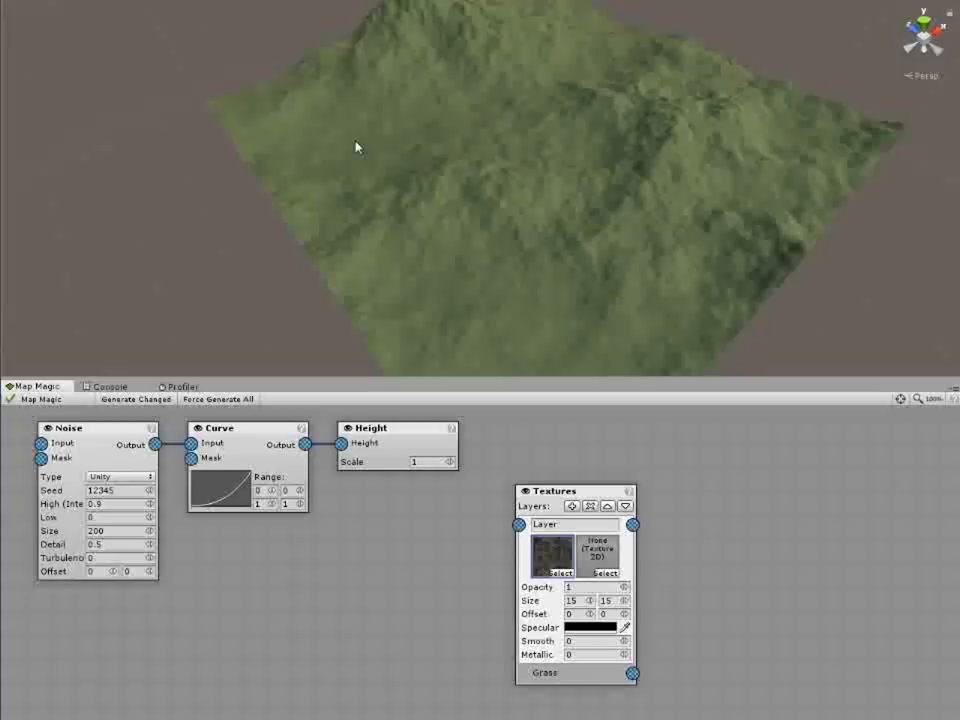
pyautogui.moveTo(553, 499); pyautogui.dragTo(561, 536)
# Step: Create a Slope map node, feed it from the Curve output and link its output to the new texture layer
pyautogui.rightClick(370, 537)
pyautogui.moveTo(450, 540)
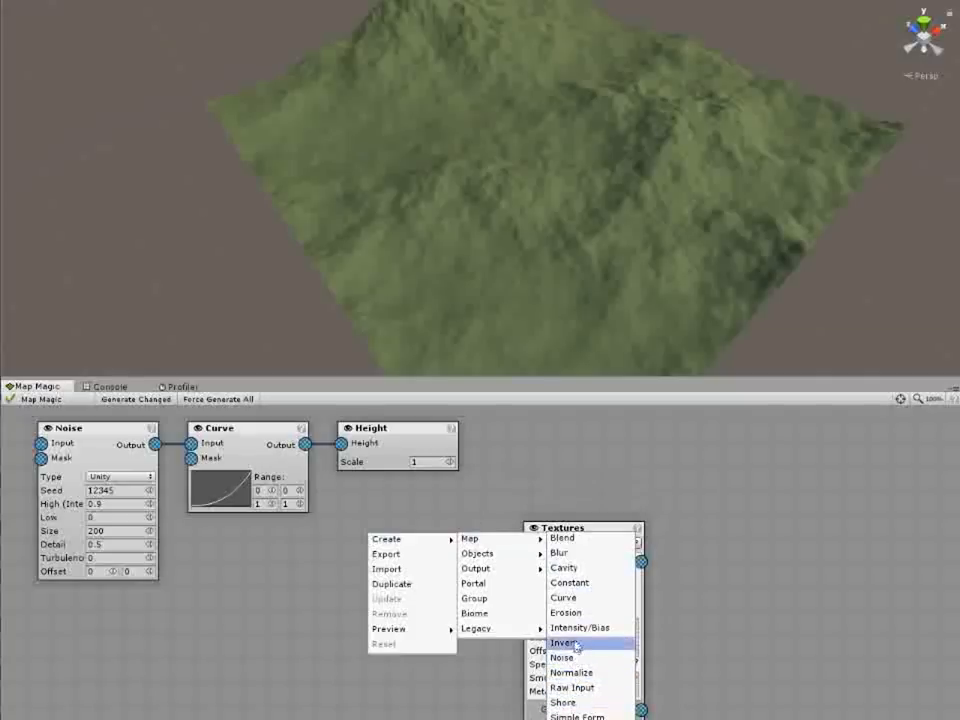
pyautogui.click(574, 701)
pyautogui.moveTo(371, 546); pyautogui.dragTo(306, 446)
pyautogui.moveTo(508, 562); pyautogui.dragTo(527, 562)
# Step: Set the Slope node's minimum steepness to 26.5 and rename its linked texture layer Cliff
pyautogui.keyDown('alt'); pyautogui.moveTo(640, 190); pyautogui.dragTo(440, 165); pyautogui.keyUp('alt')
pyautogui.moveTo(445, 567); pyautogui.dragTo(353, 557)
pyautogui.moveTo(274, 557); pyautogui.dragTo(340, 565)
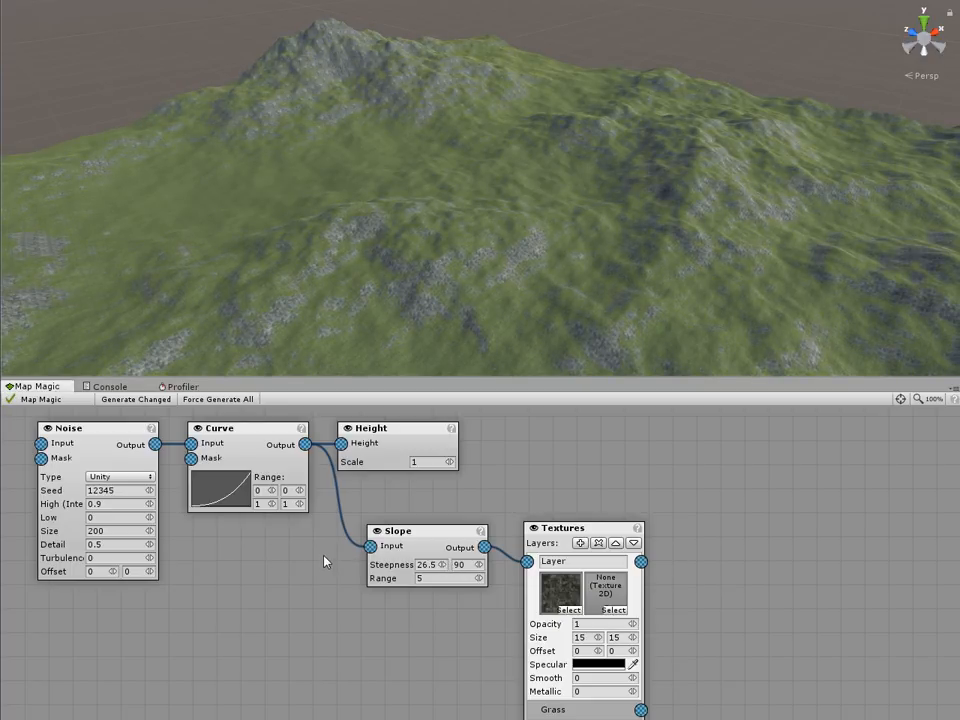
pyautogui.click(583, 561)
pyautogui.write('Cliff')
# Step: Add a third texture layer with the bright cliff texture and move the Slope node down level with the Cliff layer
pyautogui.click(580, 543)
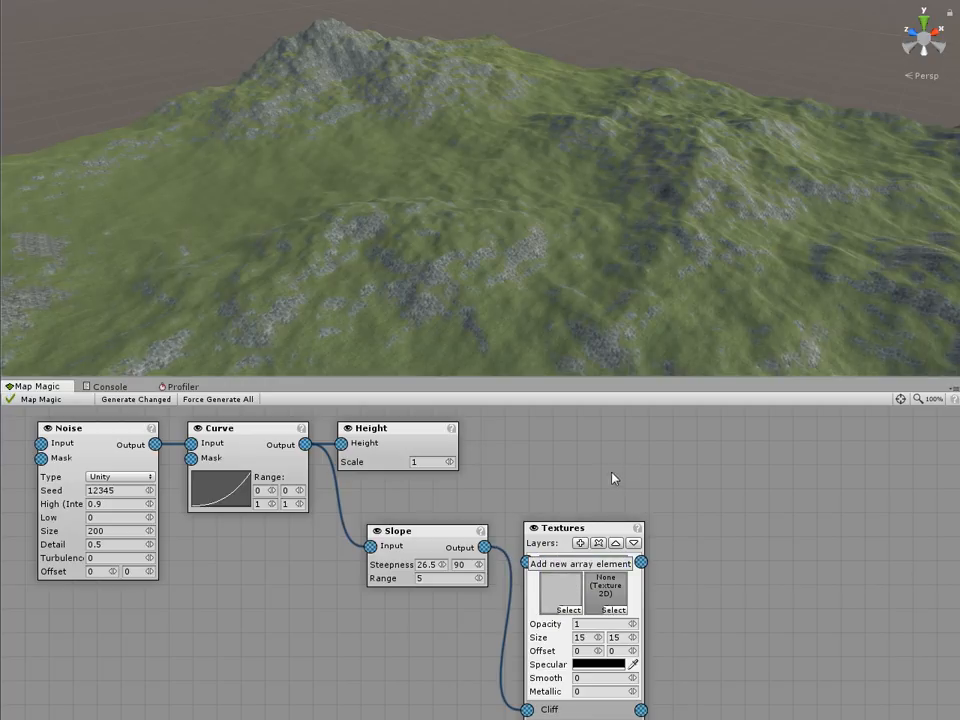
pyautogui.moveTo(440, 546); pyautogui.dragTo(399, 700)
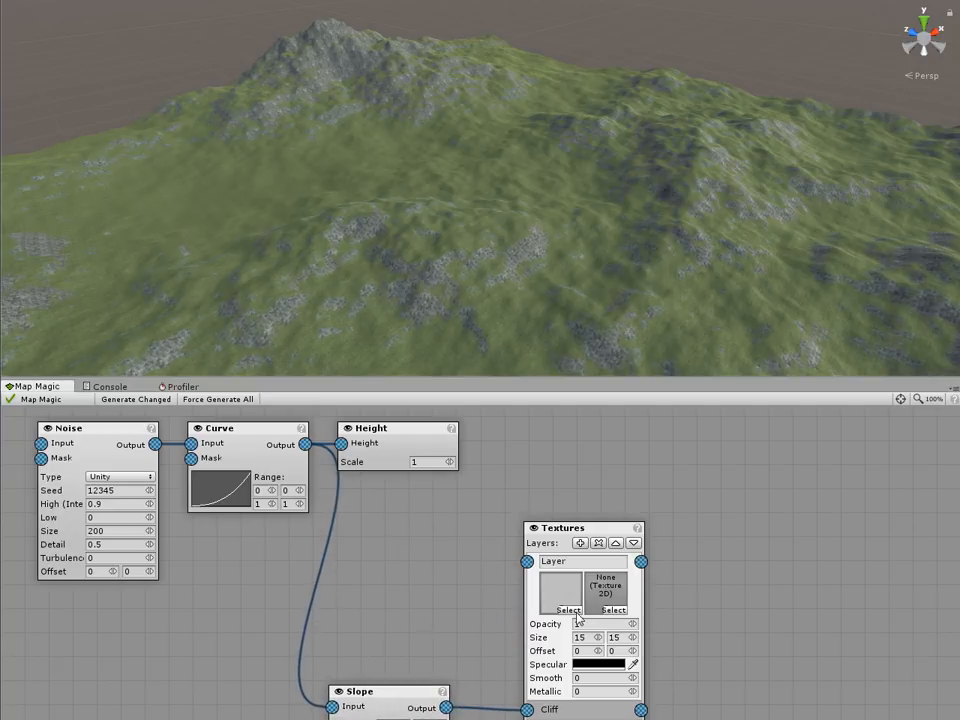
pyautogui.click(576, 613)
pyautogui.write('cliff')
pyautogui.doubleClick(352, 59)
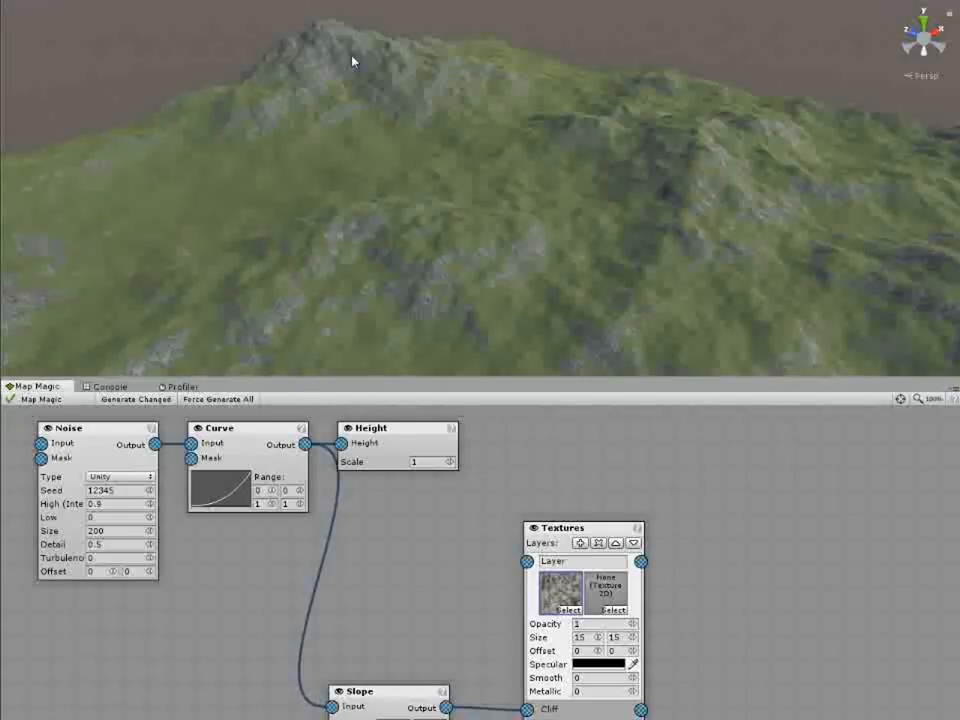
# Step: Create a Cavity map node, feed it from the Curve output and link its output to the bright cliff layer
pyautogui.moveTo(419, 537); pyautogui.dragTo(435, 510, button='middle')
pyautogui.rightClick(420, 506)
pyautogui.moveTo(470, 510)
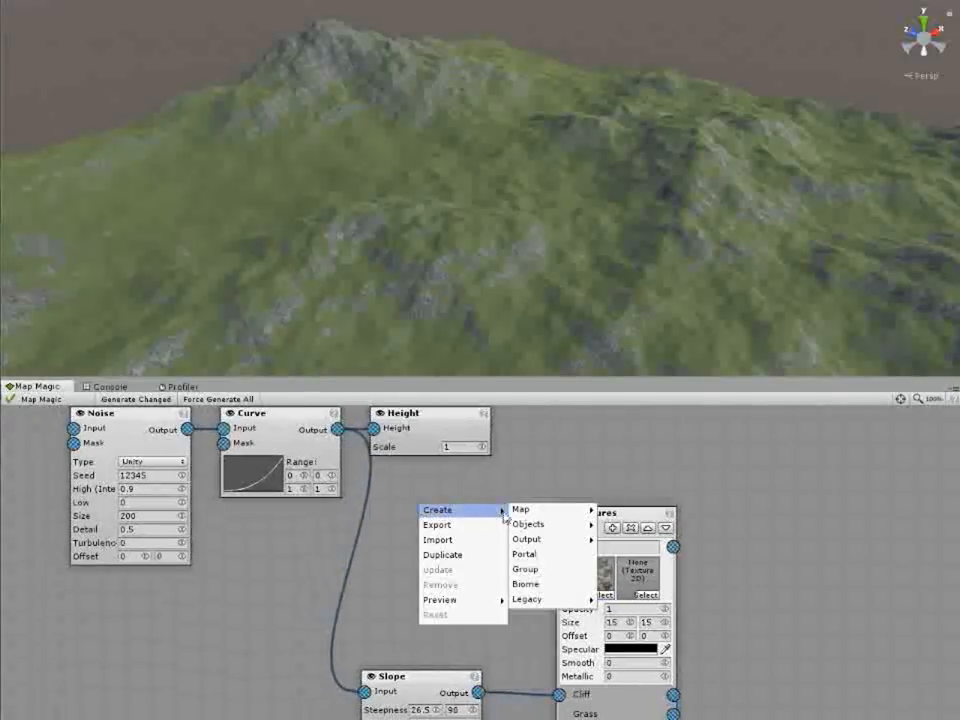
pyautogui.moveTo(520, 510)
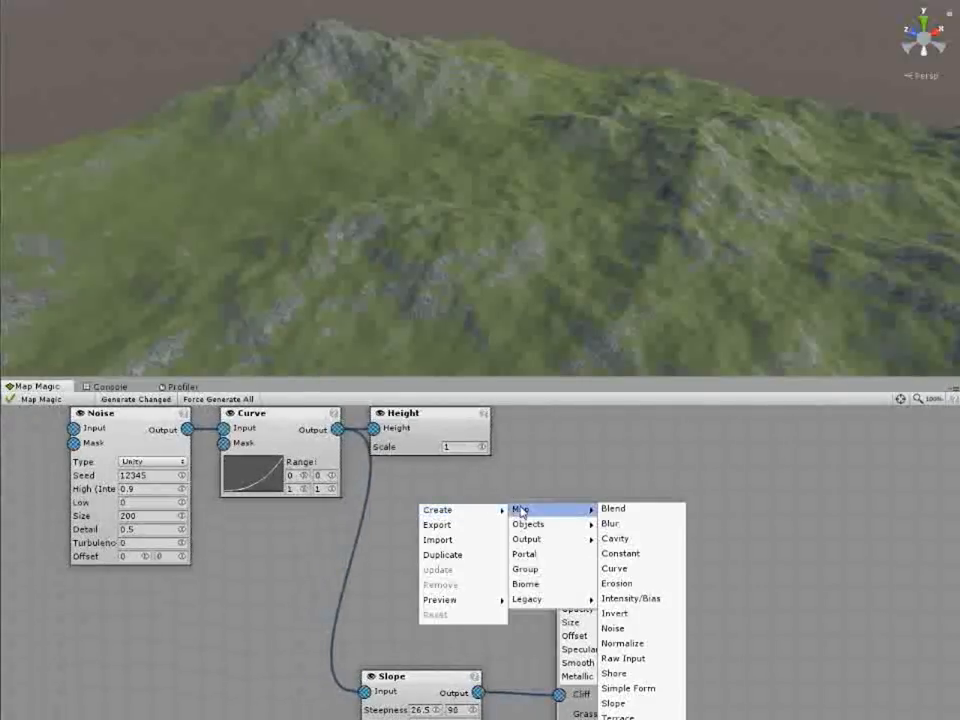
pyautogui.click(630, 537)
pyautogui.moveTo(421, 516); pyautogui.dragTo(337, 429)
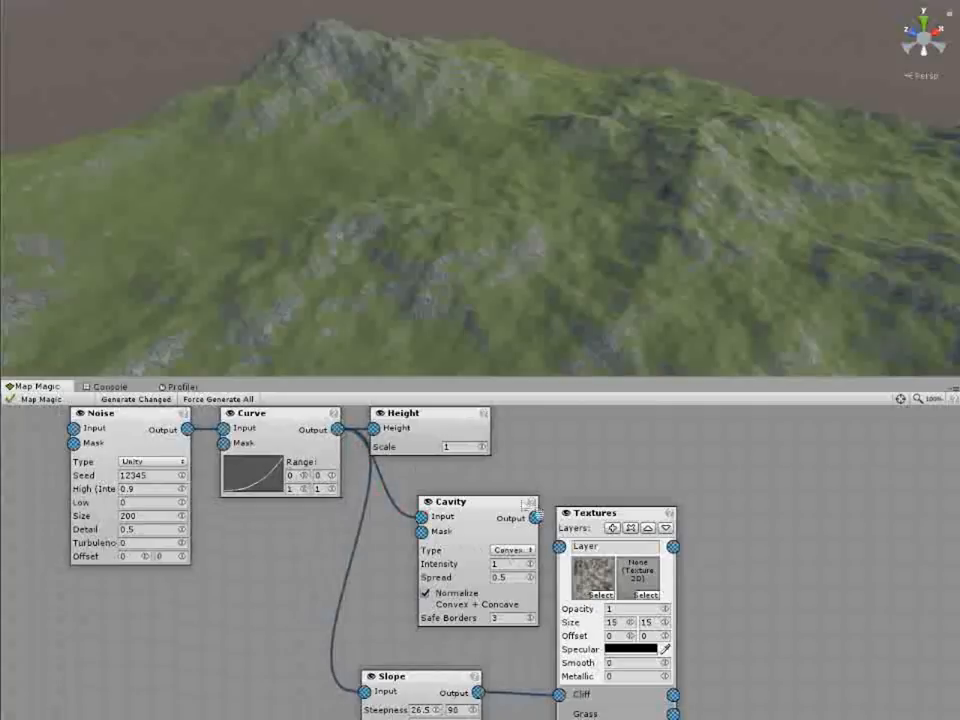
pyautogui.moveTo(535, 518); pyautogui.dragTo(559, 547)
# Step: Set the Cavity node's intensity to 9.2 and its spread to 6.4
pyautogui.moveTo(532, 566); pyautogui.dragTo(727, 569)
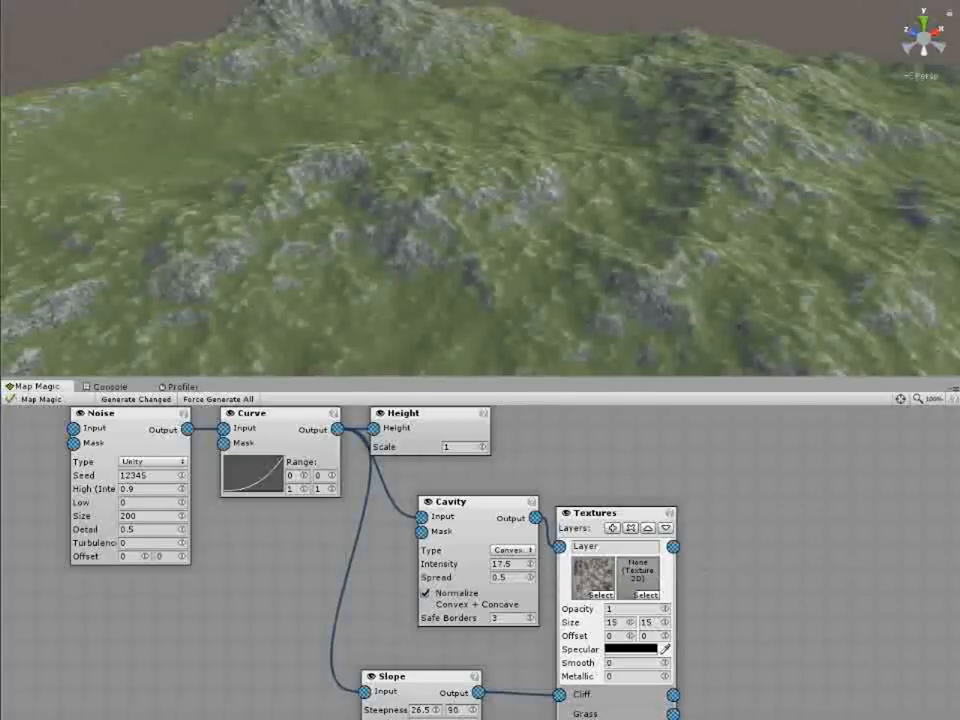
pyautogui.moveTo(959, 572); pyautogui.dragTo(909, 572)
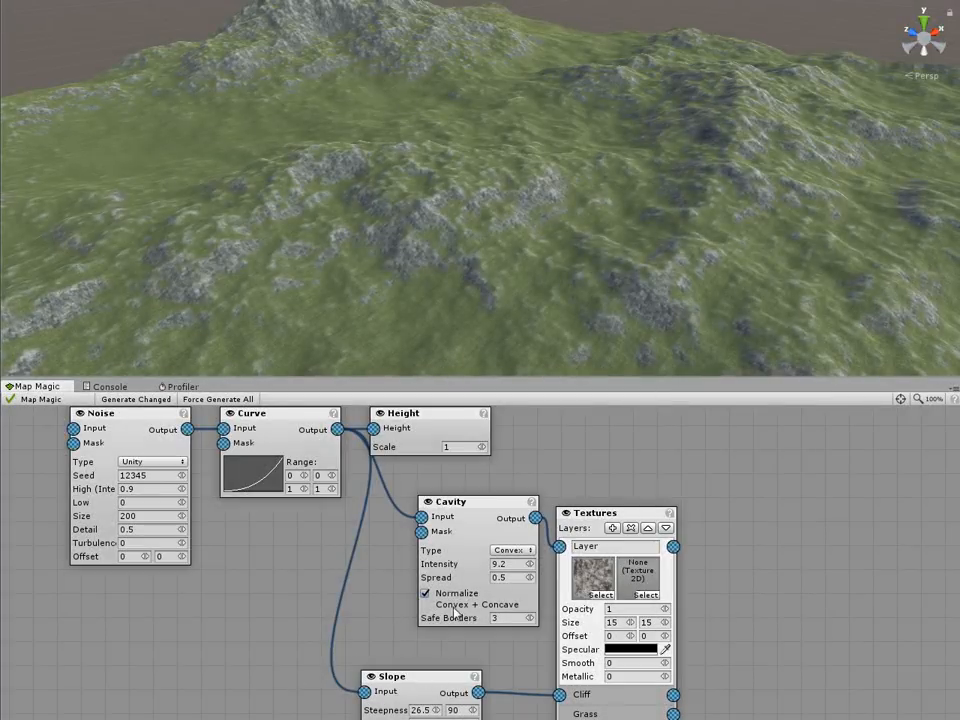
pyautogui.moveTo(528, 577); pyautogui.dragTo(607, 586)
pyautogui.moveTo(950, 586); pyautogui.dragTo(955, 586)
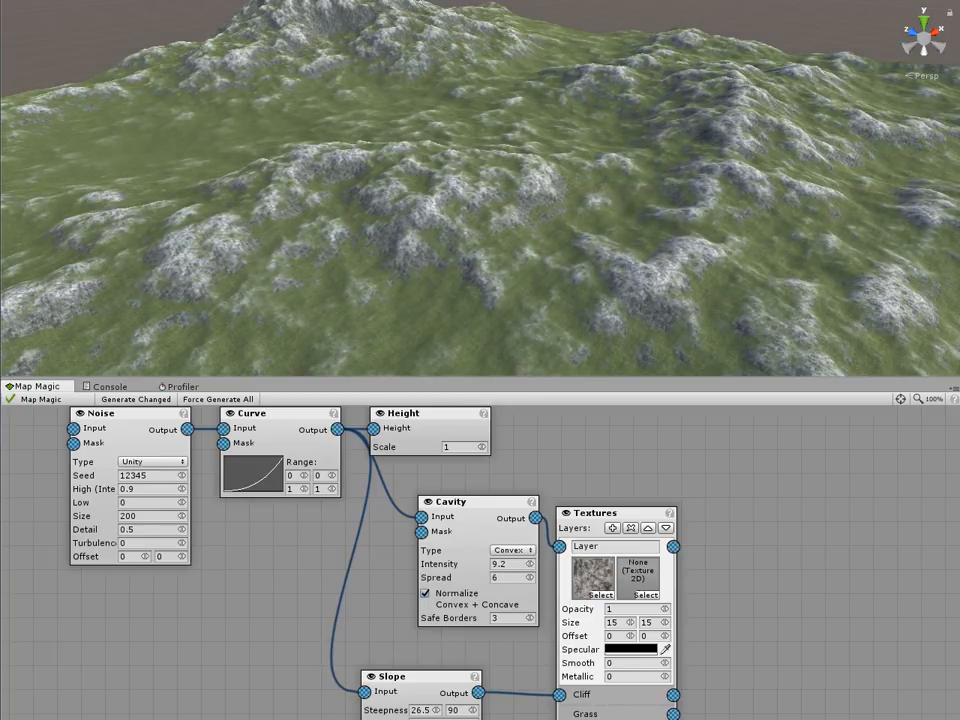
# Step: Create a Vegetation Studio output node beside the Textures node and assign it the DemoVegetationPackage
pyautogui.moveTo(655, 305); pyautogui.dragTo(579, 260, button='right')
pyautogui.moveTo(579, 260); pyautogui.dragTo(648, 52, button='middle')
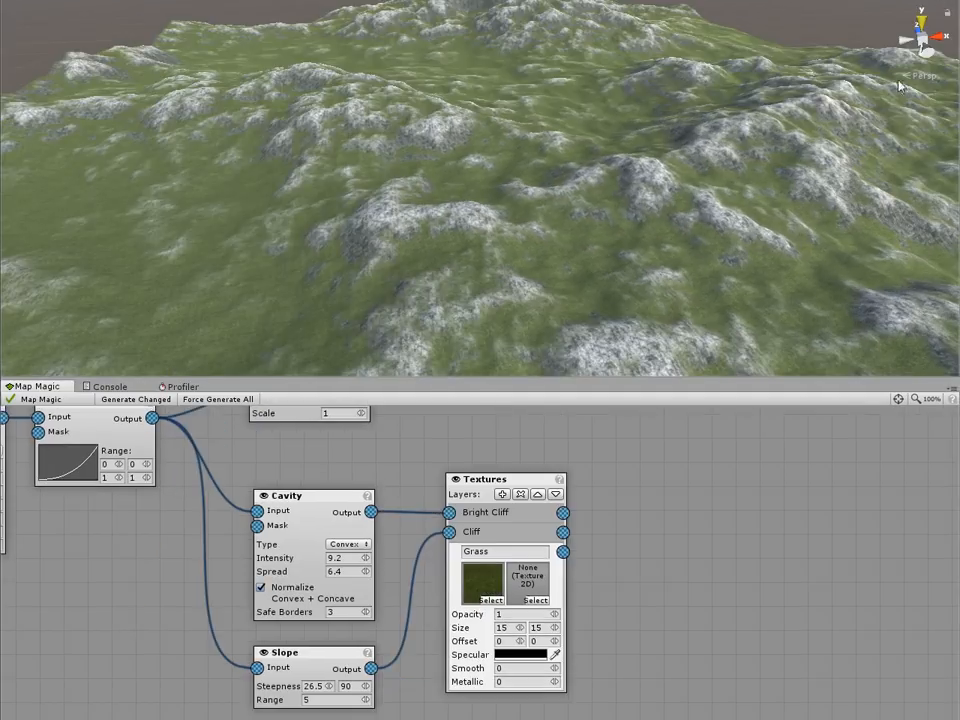
pyautogui.rightClick(651, 493)
pyautogui.moveTo(673, 494)
pyautogui.moveTo(786, 521)
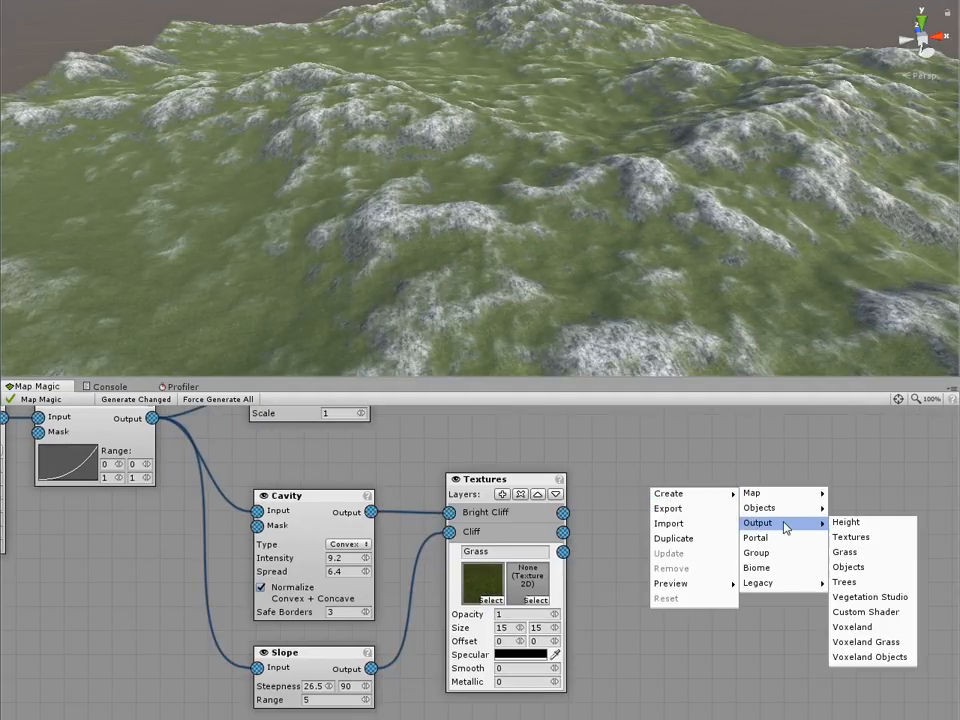
pyautogui.click(868, 596)
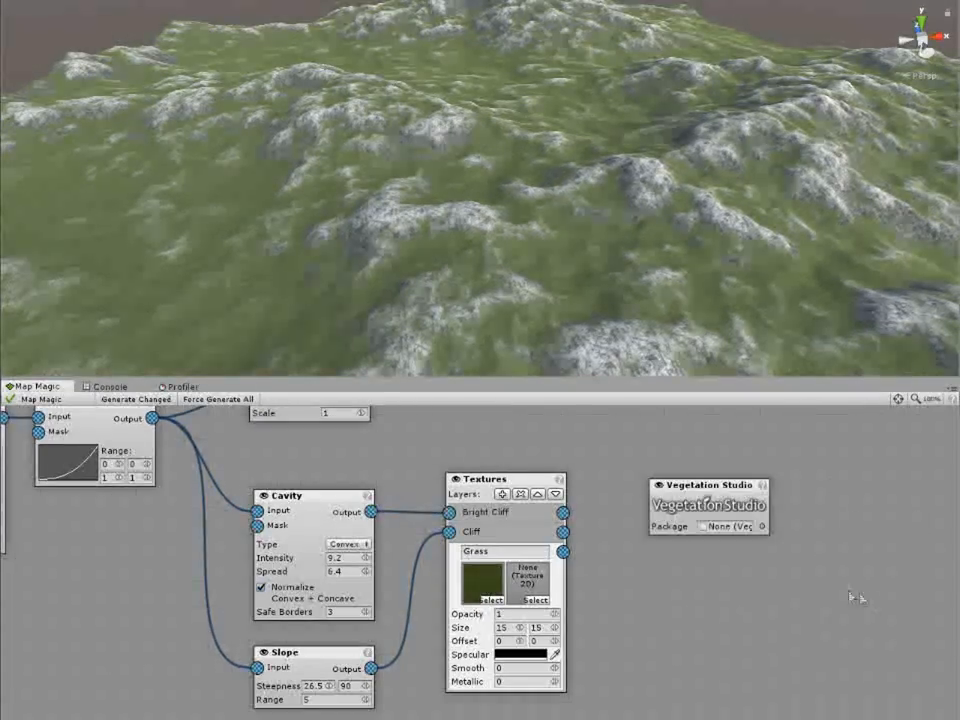
pyautogui.click(761, 527)
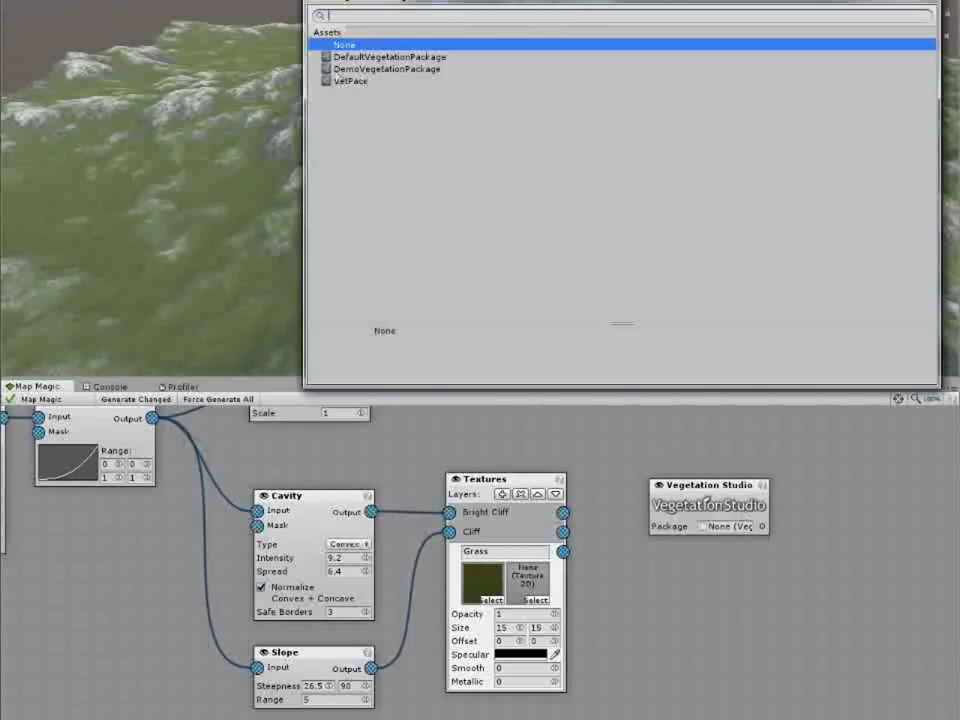
pyautogui.doubleClick(386, 69)
# Step: Start all vegetation systems from the VegetationStudio scene object
pyautogui.moveTo(842, 561); pyautogui.dragTo(810, 513, button='middle')
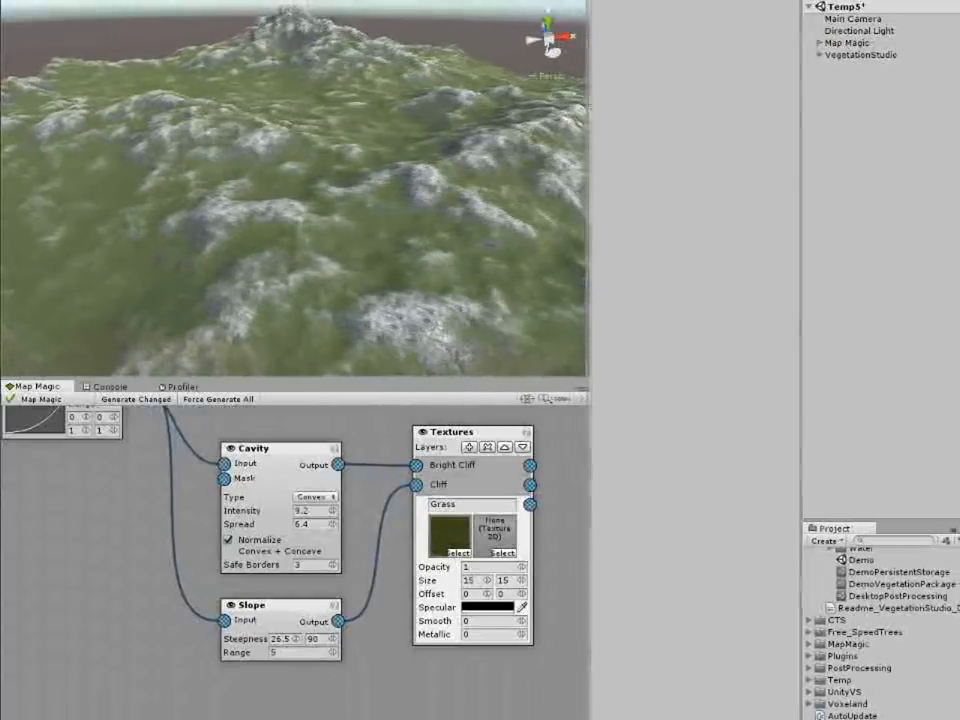
pyautogui.click(840, 55)
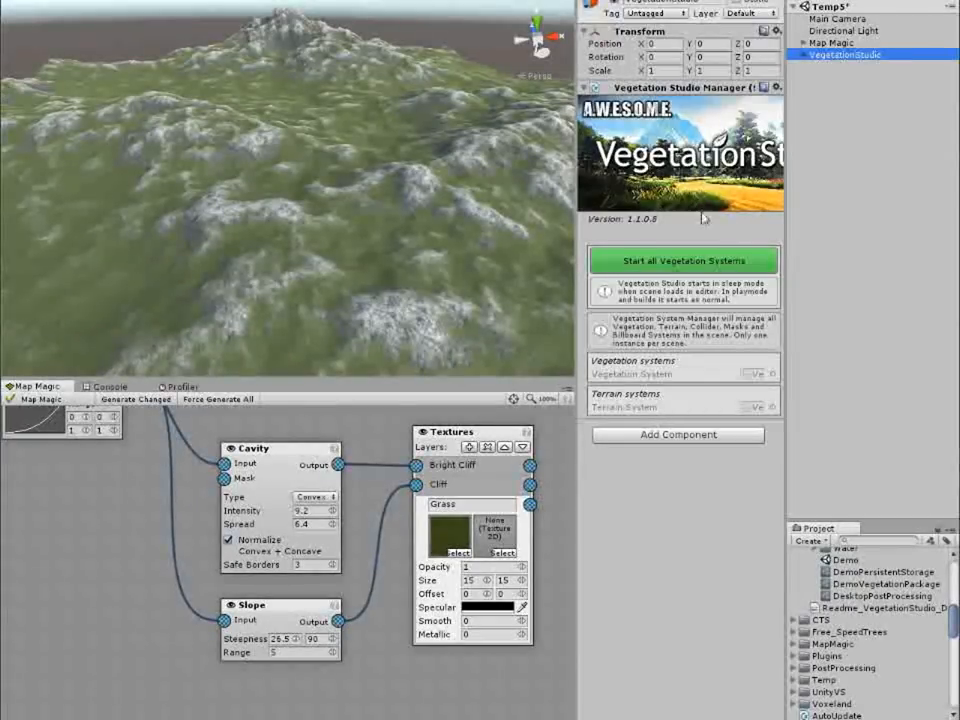
pyautogui.click(688, 262)
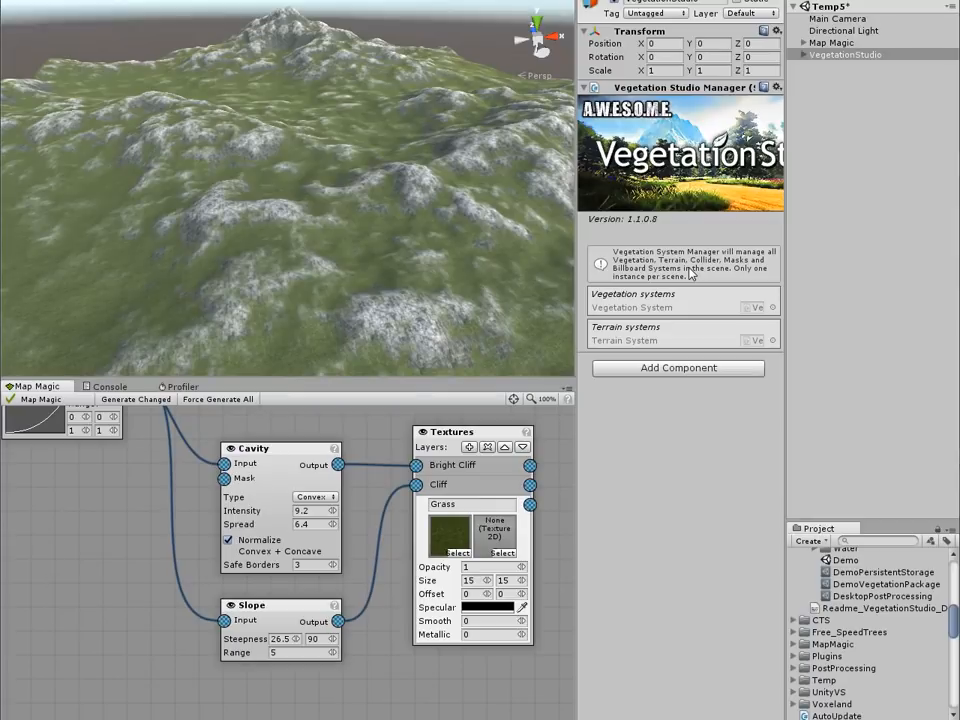
# Step: Select the VegetationSystem object under Map Magic's Terrain 0,0 and widen the inspector to show its full settings
pyautogui.click(830, 43)
pyautogui.click(805, 43)
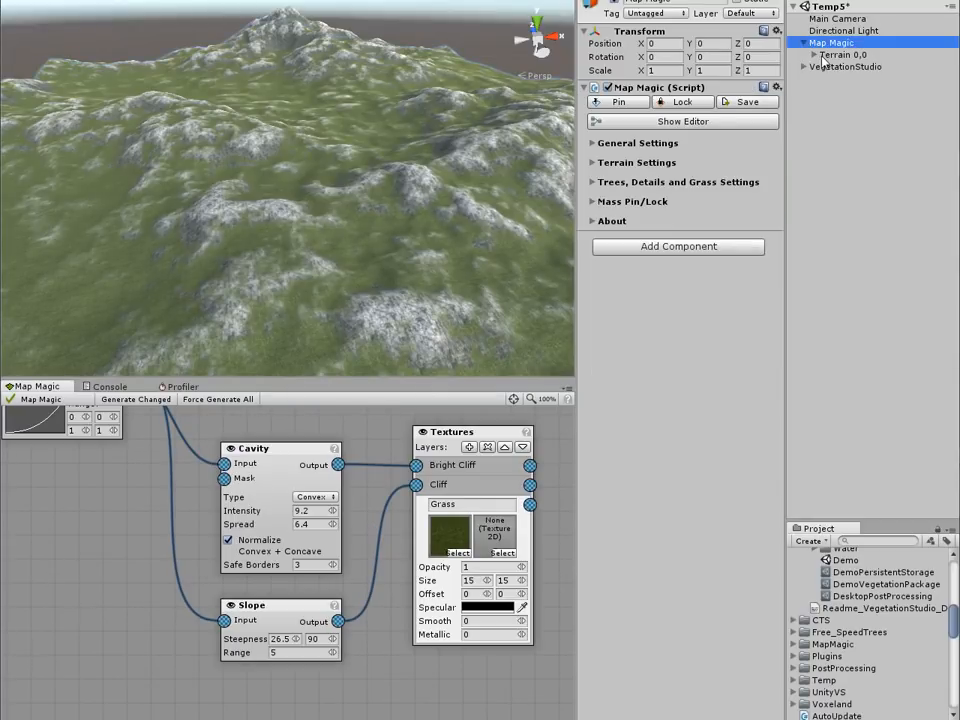
pyautogui.click(835, 55)
pyautogui.click(813, 55)
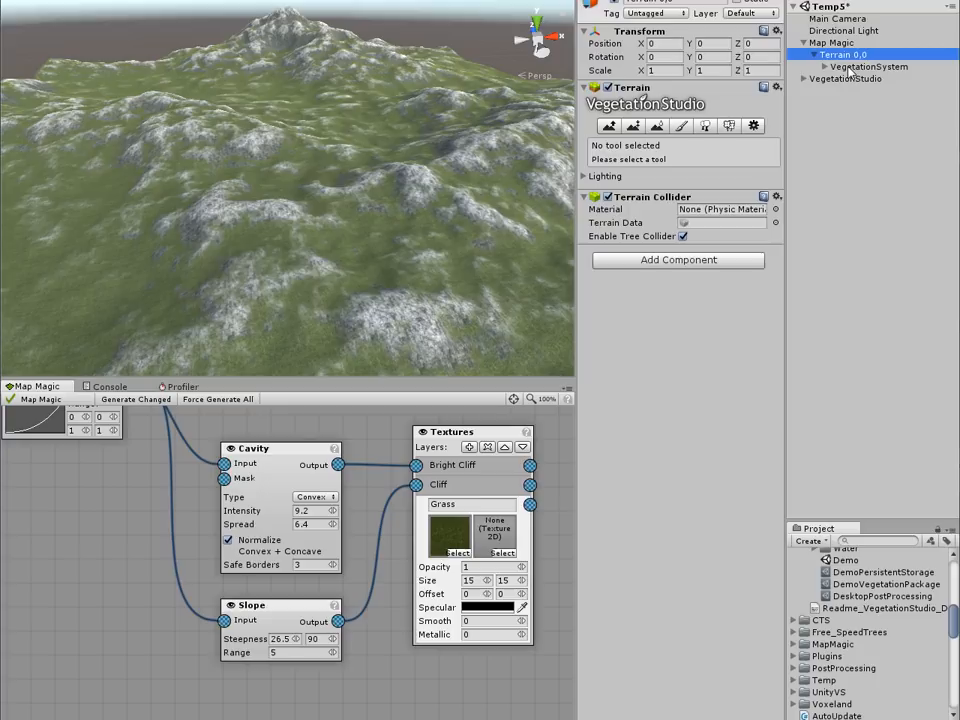
pyautogui.click(850, 67)
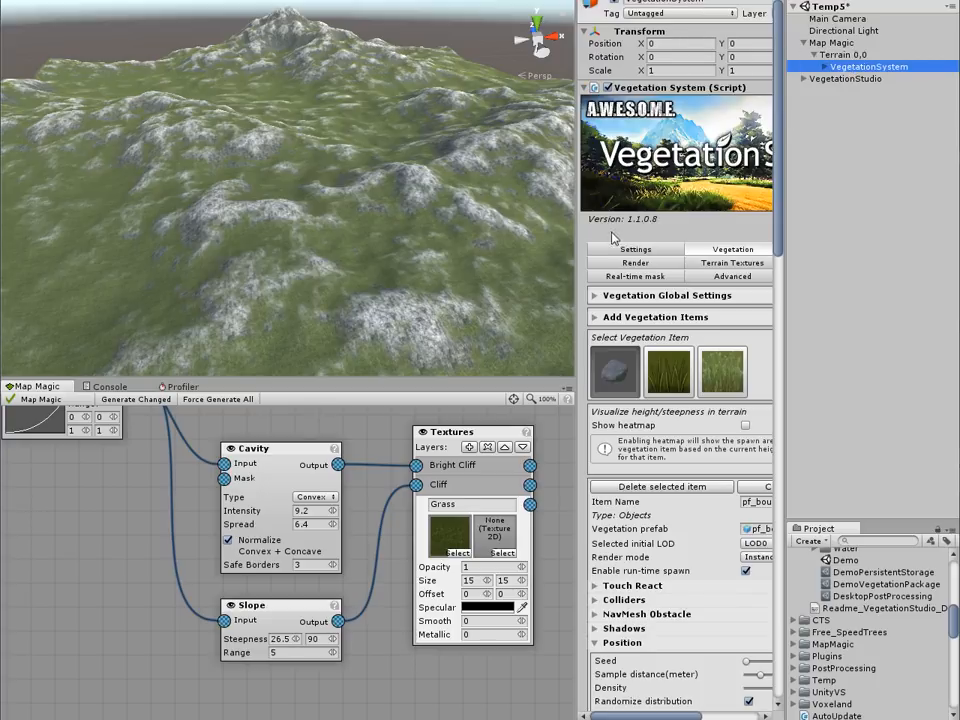
pyautogui.moveTo(578, 233); pyautogui.dragTo(466, 233)
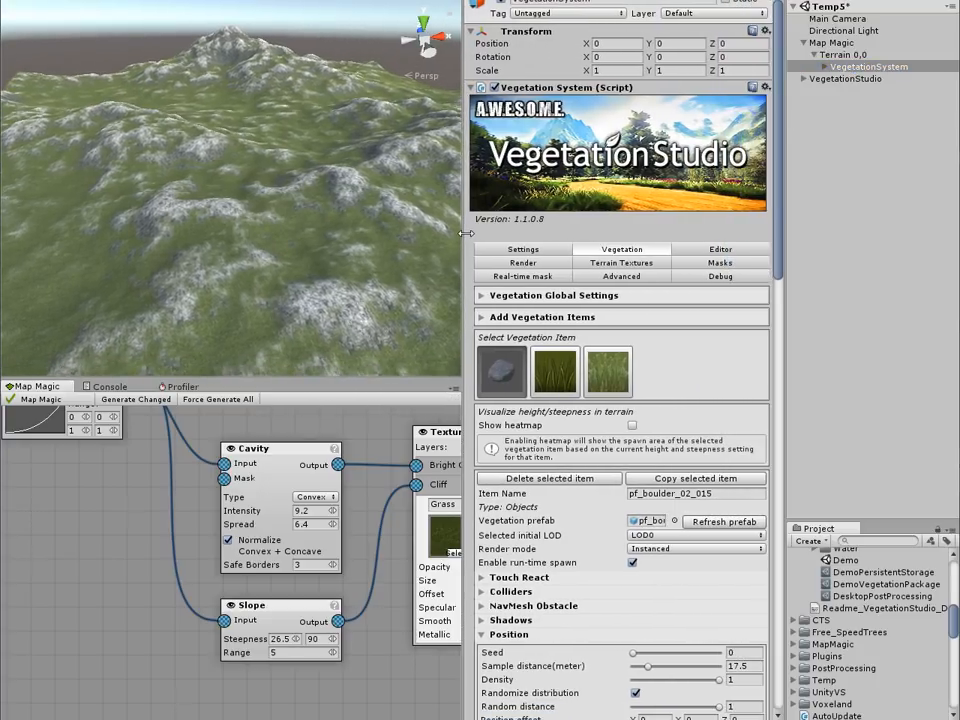
# Step: Disable run-time spawn for the pf_boulder_02_015 vegetation item
pyautogui.scroll(-3, 690, 349)
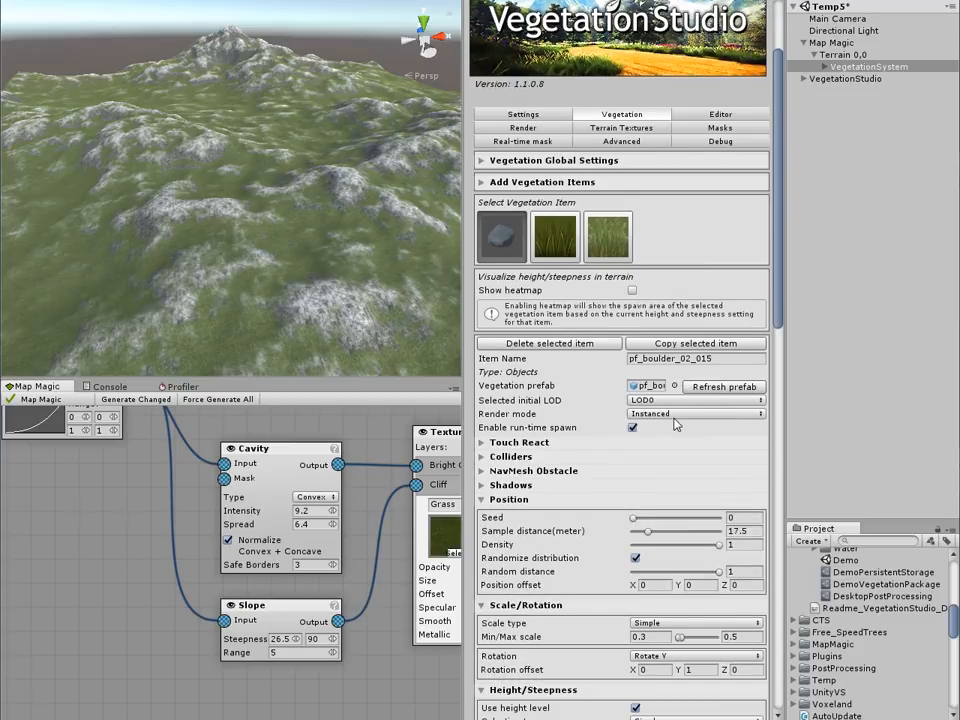
pyautogui.moveTo(367, 463); pyautogui.dragTo(49, 451, button='middle')
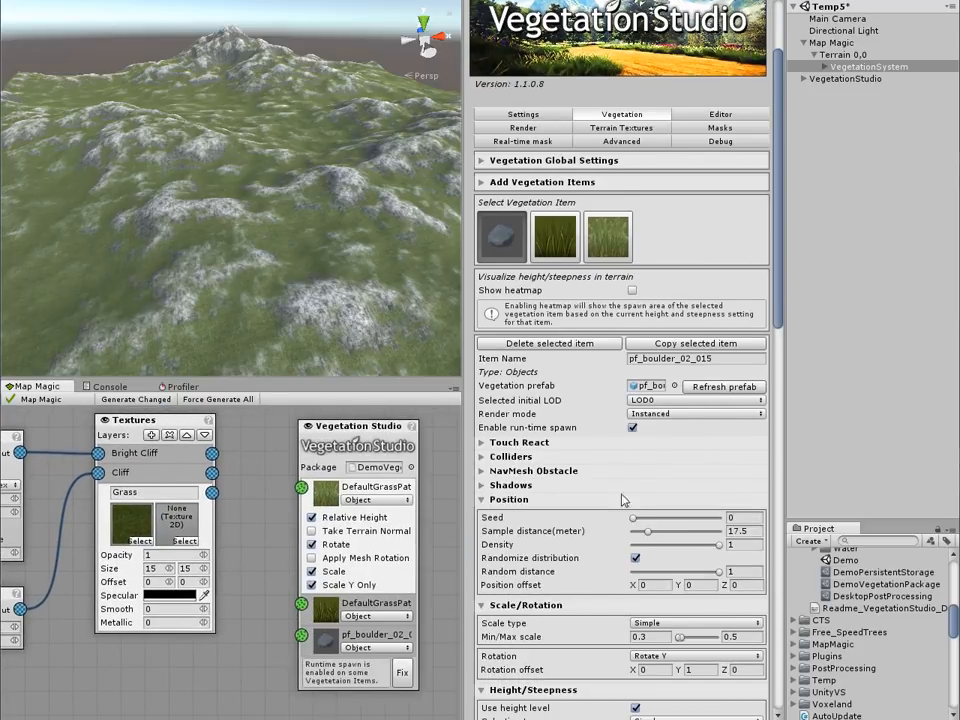
pyautogui.click(633, 428)
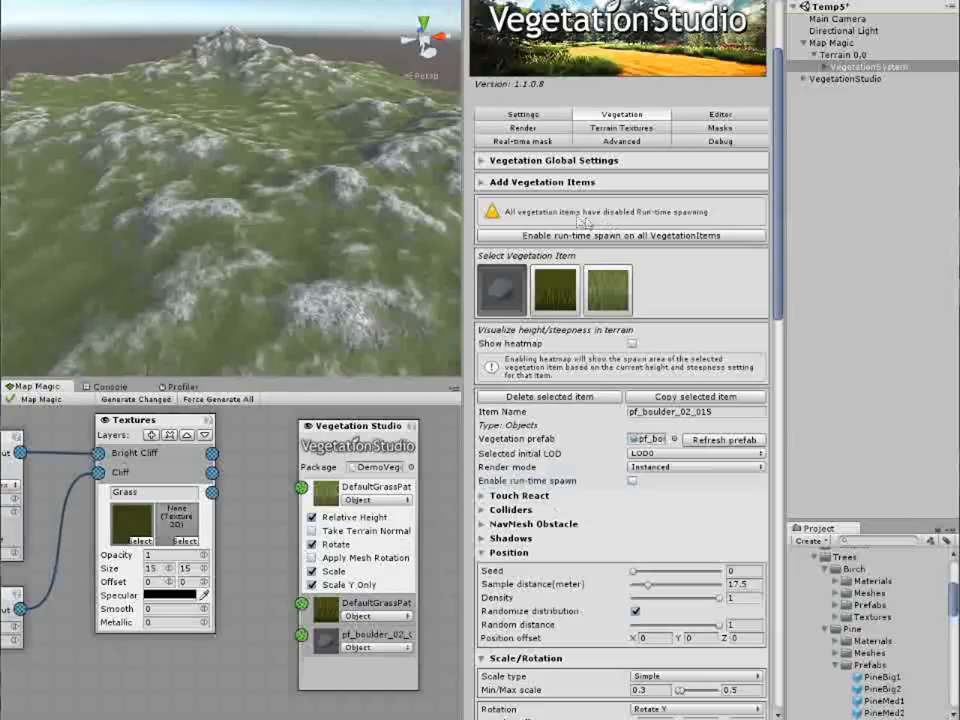
# Step: Add the PineBig1 prefab as a tree vegetation item and disable its run-time spawn
pyautogui.click(511, 183)
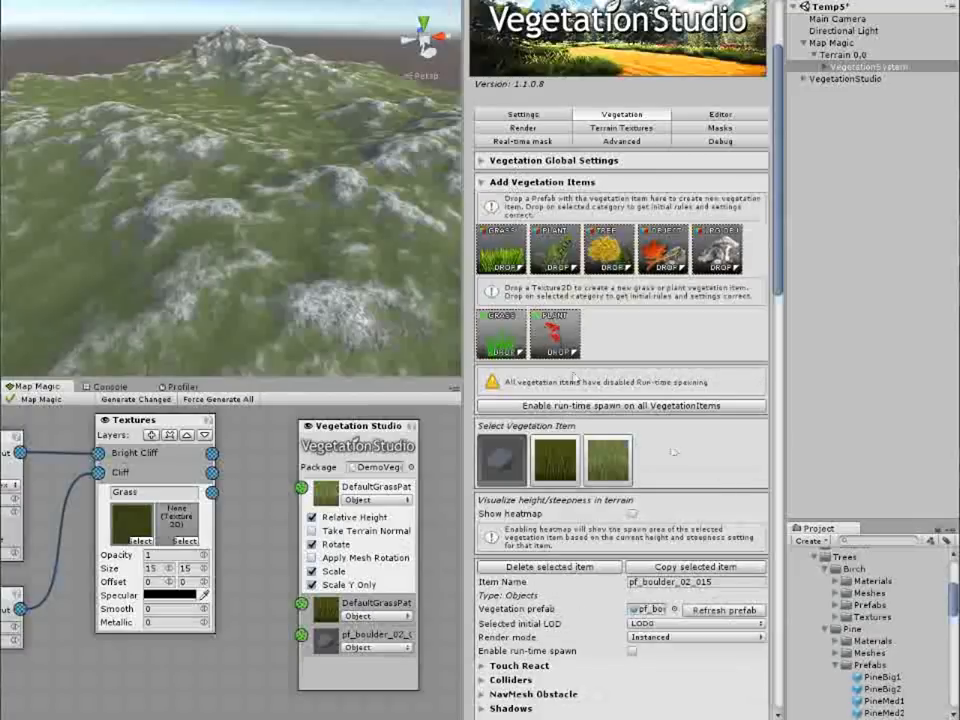
pyautogui.click(881, 678)
pyautogui.moveTo(881, 678); pyautogui.dragTo(618, 257)
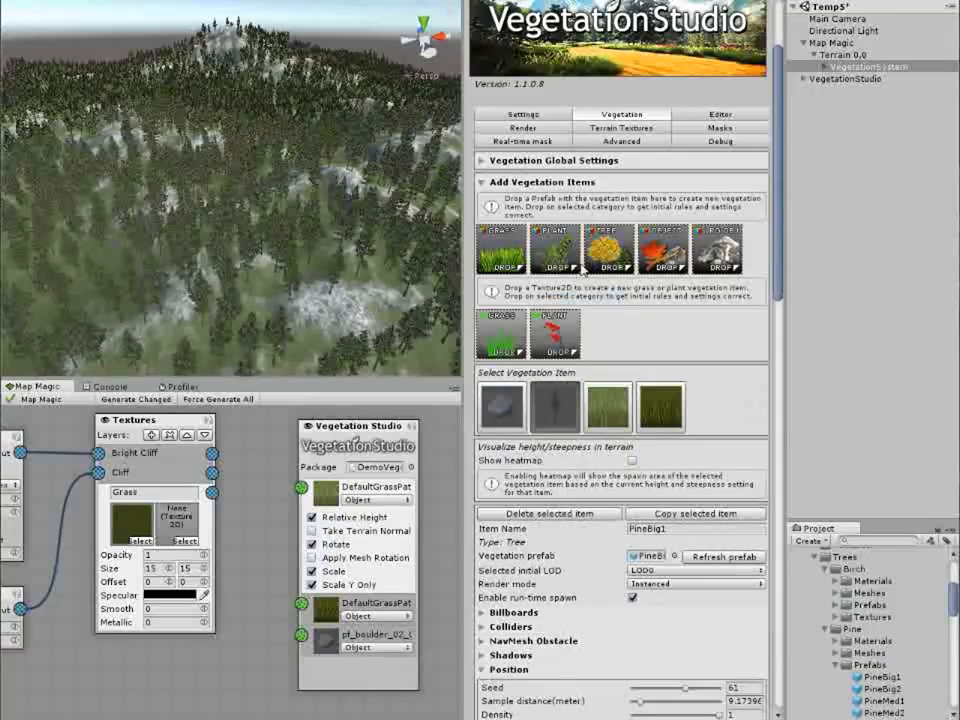
pyautogui.click(632, 597)
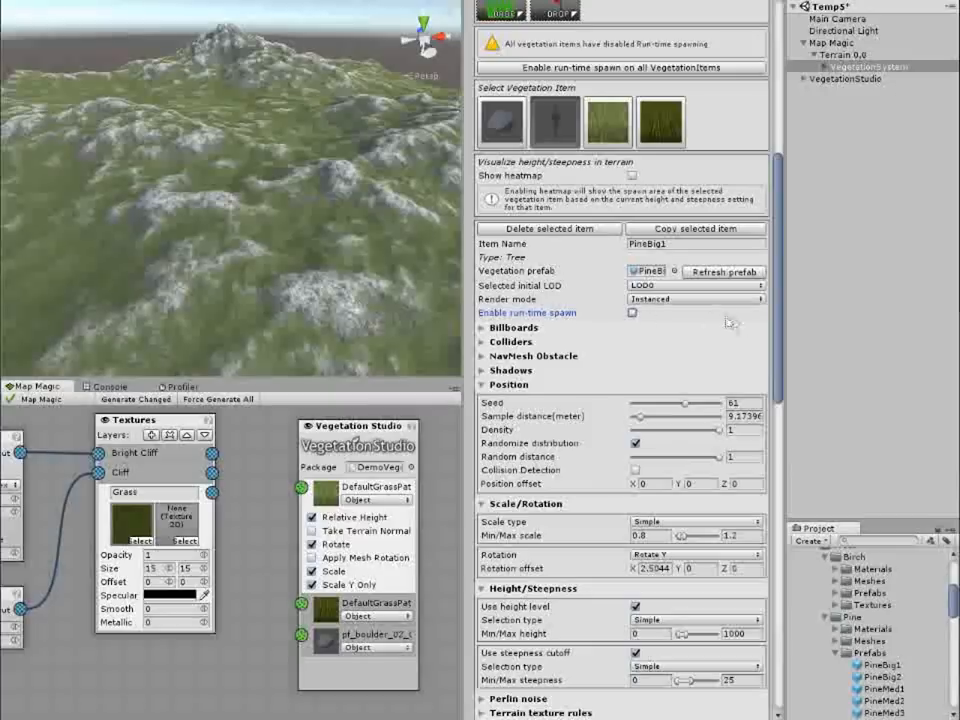
# Step: Open vegetation editing in the VegetationSystem's Persistent Vegetation Storage with PineBig1 selected as the item to place
pyautogui.scroll(-5, 740, 330)
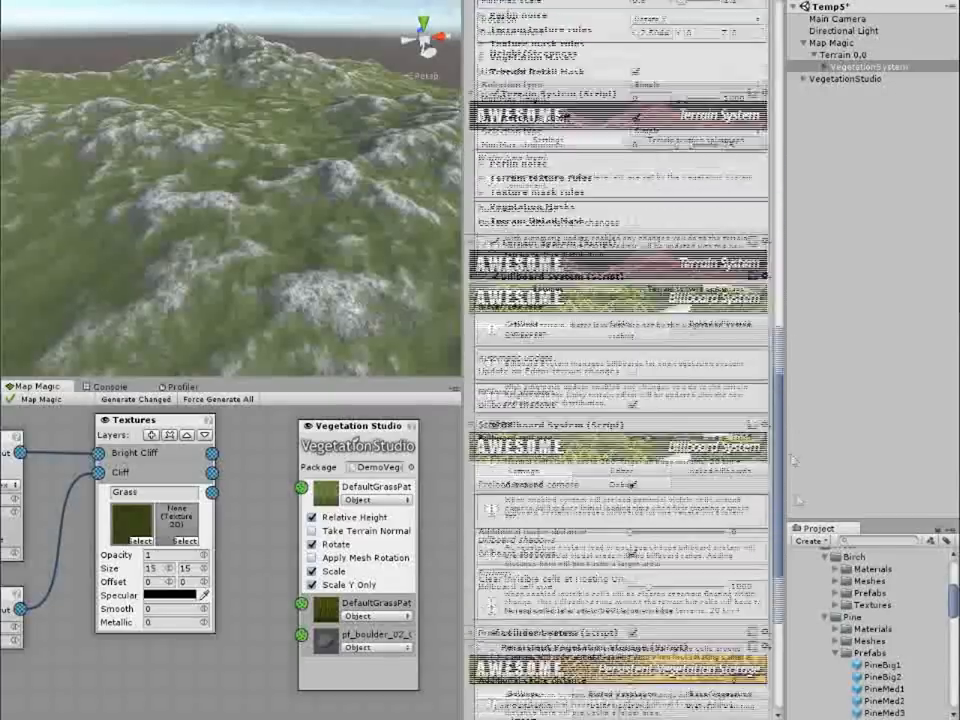
pyautogui.scroll(-10, 583, 254)
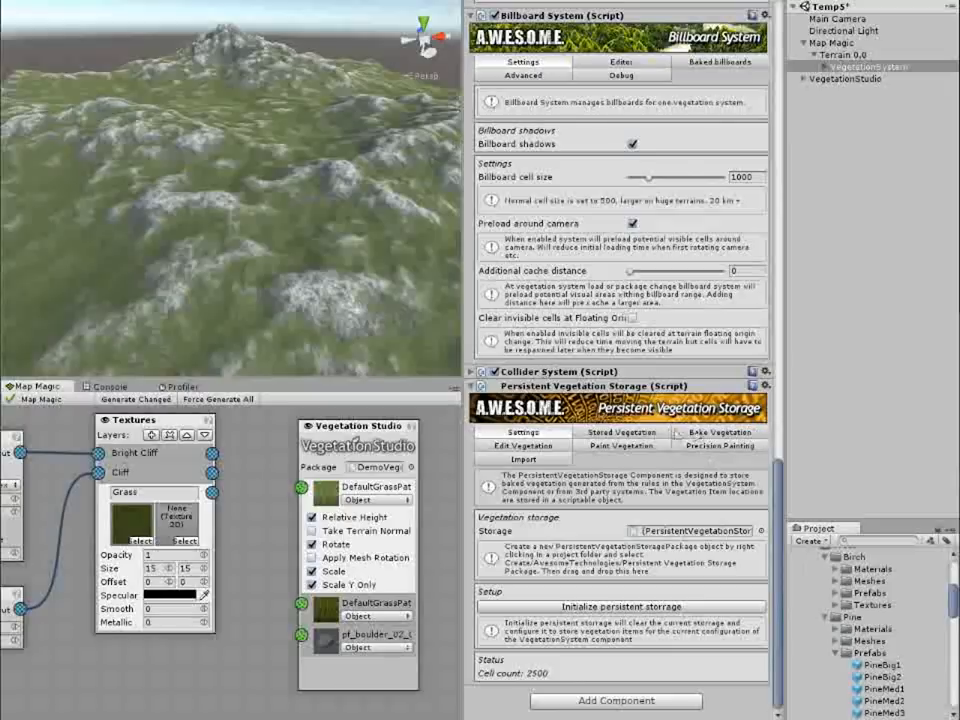
pyautogui.click(622, 436)
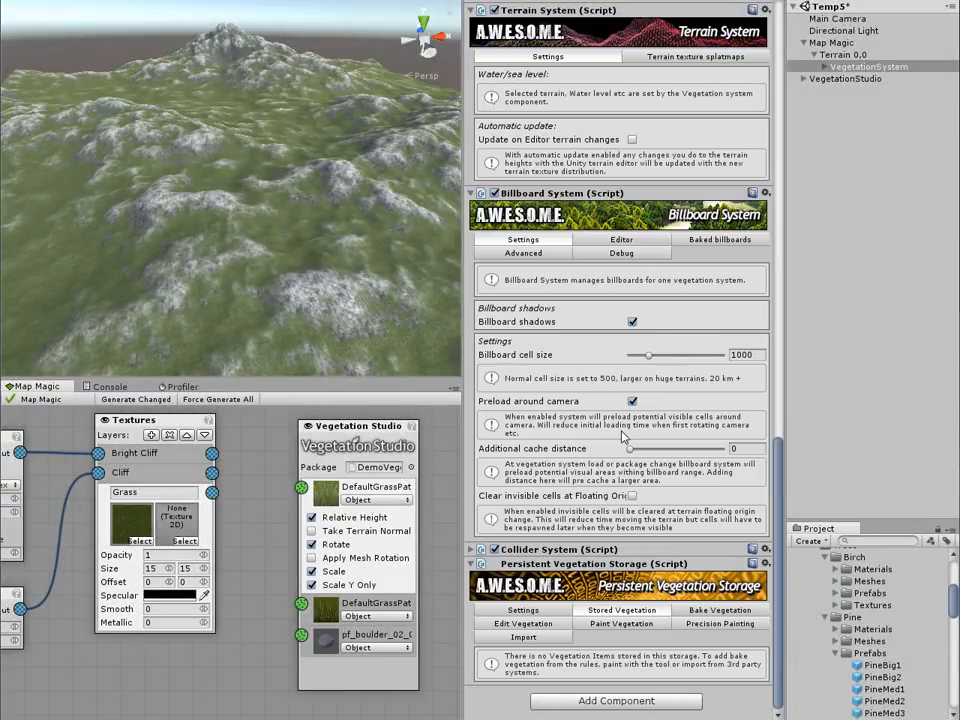
pyautogui.click(526, 625)
pyautogui.moveTo(302, 209); pyautogui.dragTo(323, 264, button='right')
pyautogui.click(543, 685)
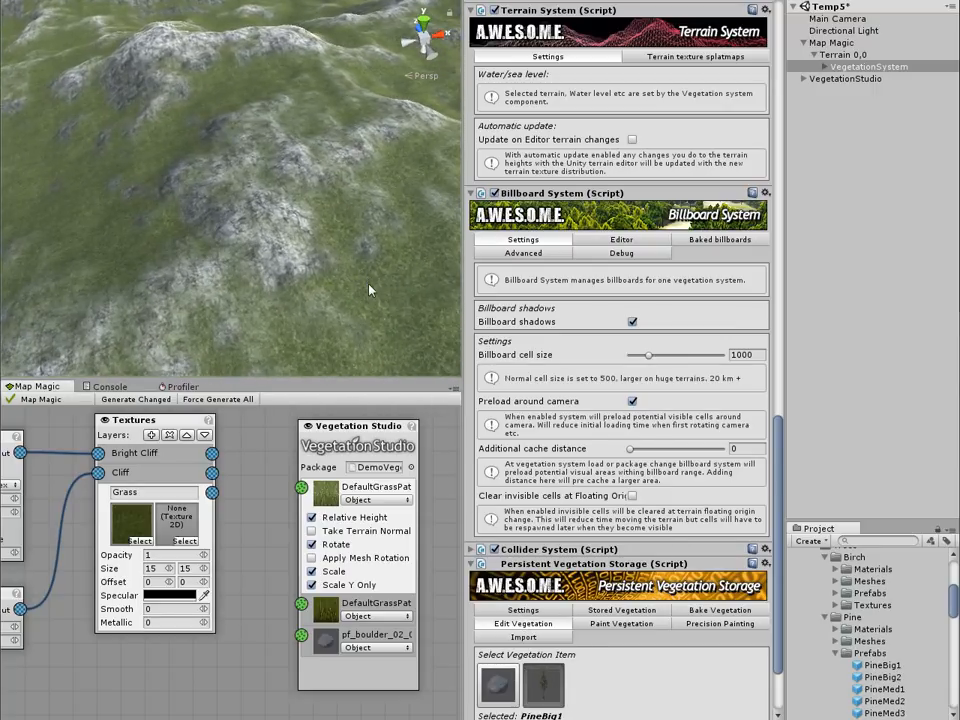
# Step: Place several individual PineBig1 trees by hand across the terrain's hillside
pyautogui.keyDown('ctrl'); pyautogui.click(360, 290); pyautogui.keyUp('ctrl')
pyautogui.keyDown('ctrl'); pyautogui.click(125, 235); pyautogui.keyUp('ctrl')
pyautogui.keyDown('ctrl'); pyautogui.click(128, 97); pyautogui.keyUp('ctrl')
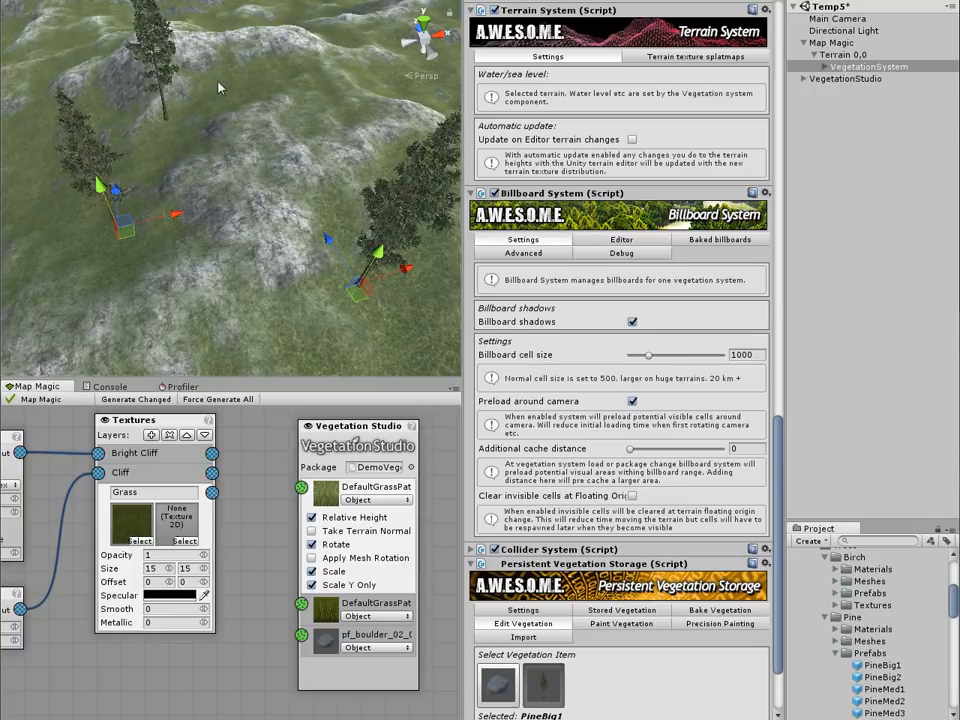
pyautogui.keyDown('ctrl'); pyautogui.click(164, 65); pyautogui.keyUp('ctrl')
pyautogui.keyDown('ctrl'); pyautogui.click(228, 70); pyautogui.keyUp('ctrl')
# Step: Remove the hand-placed PineBig1 trees from the terrain, starting with those nearest the camera
pyautogui.keyDown('ctrl'); pyautogui.keyDown('shift'); pyautogui.click(364, 286); pyautogui.keyUp('shift'); pyautogui.keyUp('ctrl')
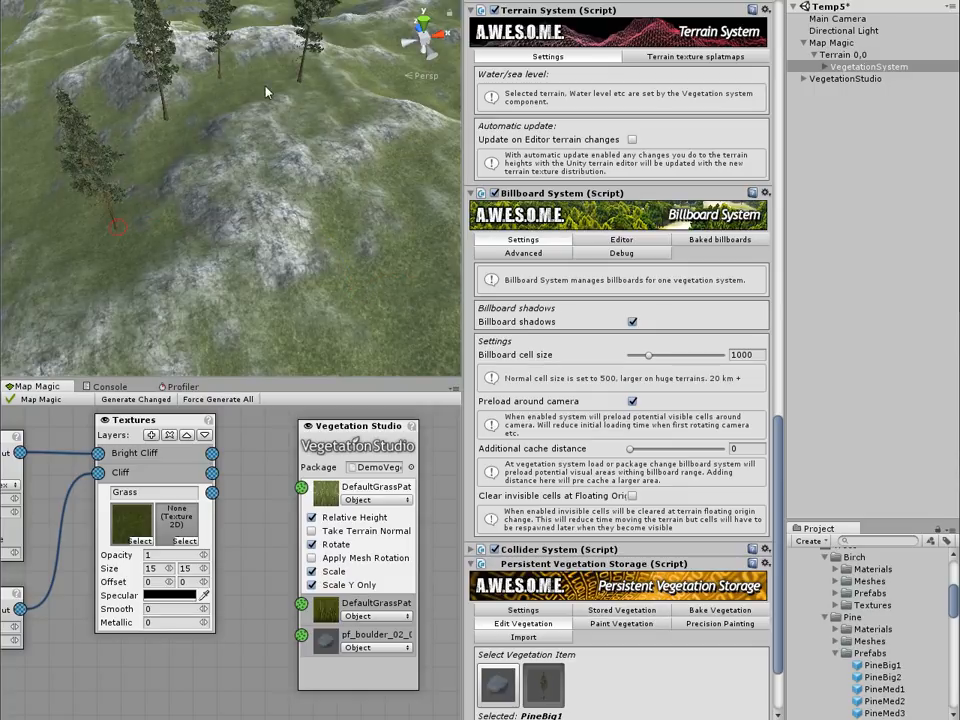
pyautogui.keyDown('ctrl'); pyautogui.keyDown('shift'); pyautogui.click(119, 232); pyautogui.keyUp('shift'); pyautogui.keyUp('ctrl')
pyautogui.moveTo(235, 160); pyautogui.dragTo(223, 142, button='right')
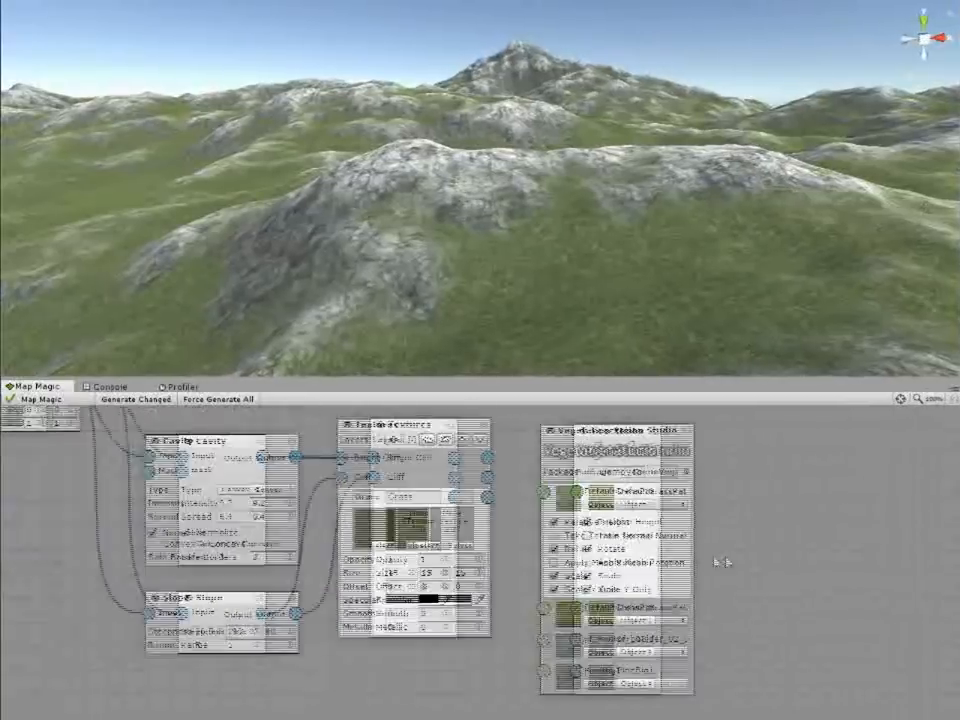
# Step: Switch the first DefaultGrassPatch item of the Vegetation Studio node to Map and feed it from the Textures node's Grass layer output
pyautogui.click(635, 512)
pyautogui.click(635, 544)
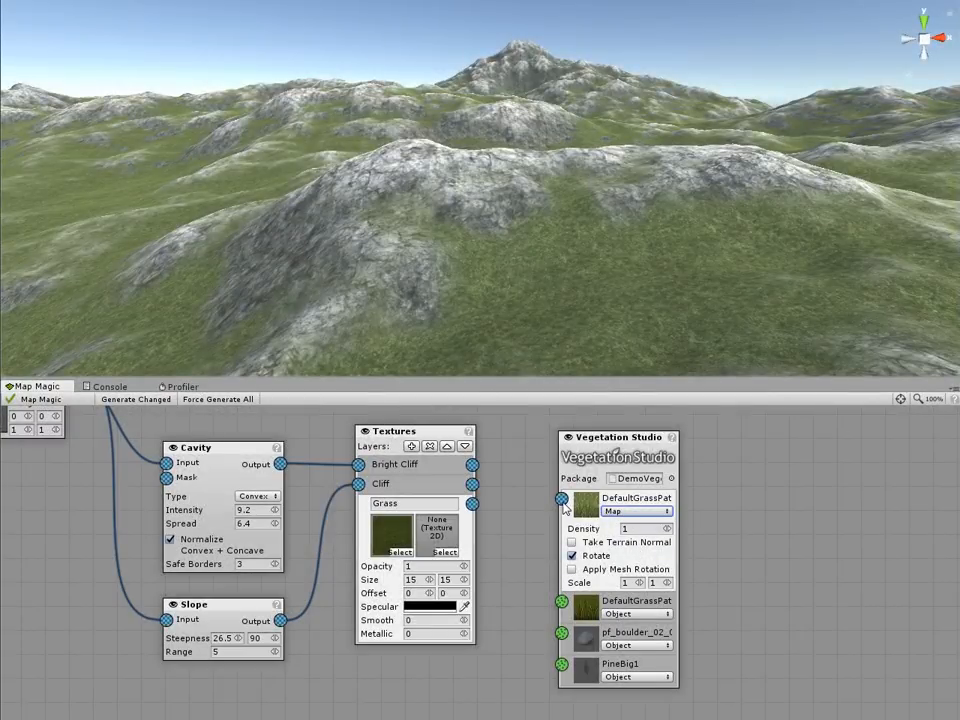
pyautogui.moveTo(522, 523); pyautogui.dragTo(560, 513, button='middle')
pyautogui.moveTo(511, 494); pyautogui.dragTo(600, 488)
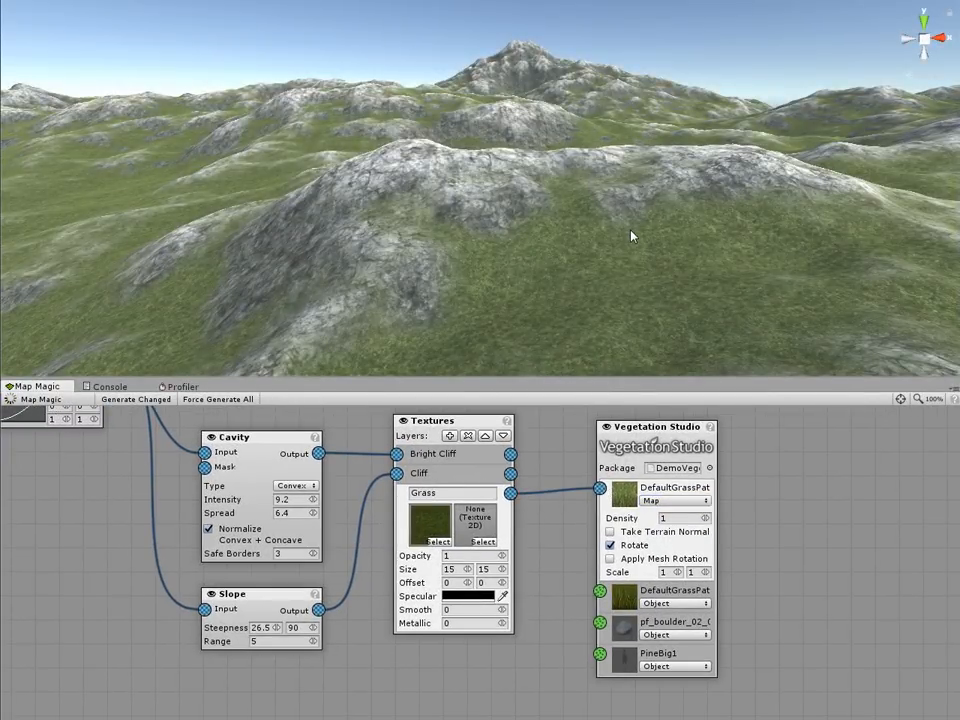
pyautogui.moveTo(634, 244); pyautogui.dragTo(646, 331, button='right')
pyautogui.press('w')
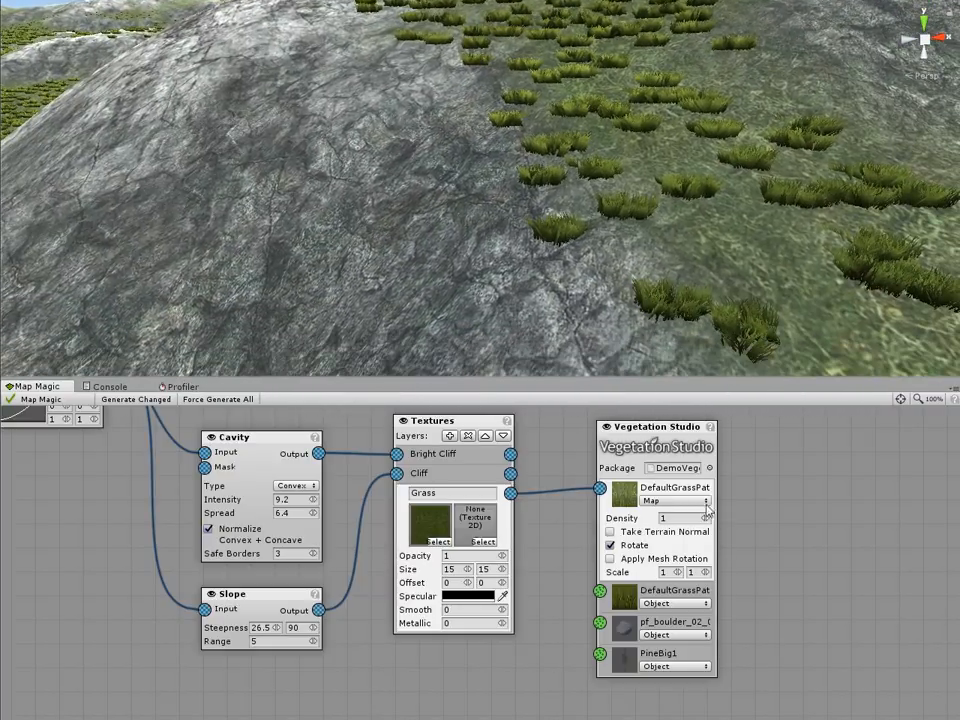
# Step: Move the Vegetation Studio node aside and insert a Curve node between the Grass layer output and the first DefaultGrassPatch input
pyautogui.moveTo(652, 428); pyautogui.dragTo(846, 430)
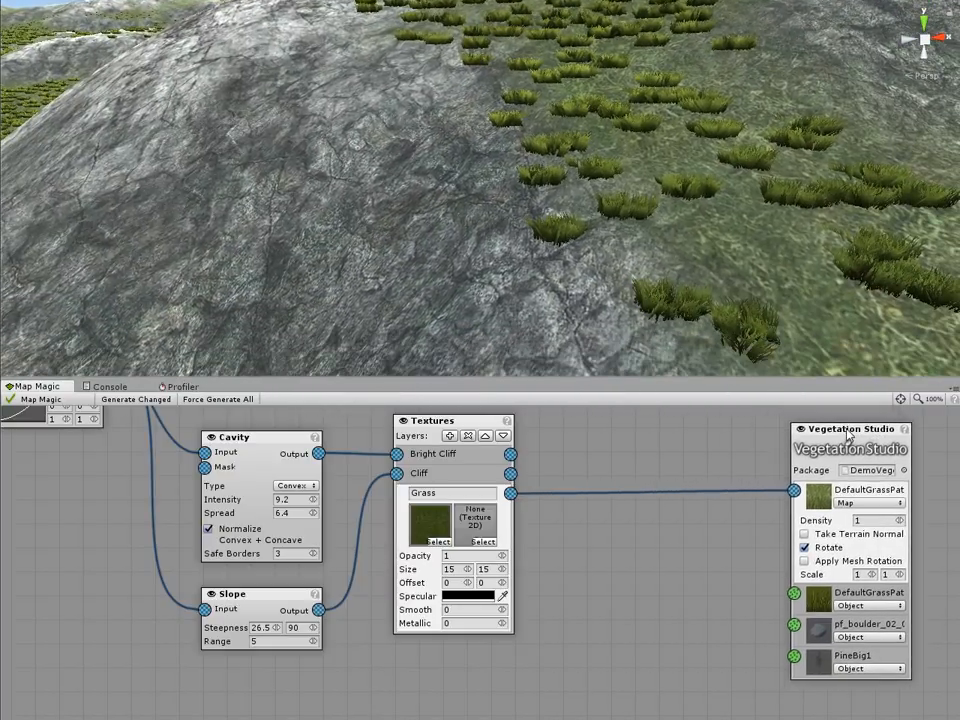
pyautogui.rightClick(603, 468)
pyautogui.moveTo(620, 472)
pyautogui.moveTo(705, 471)
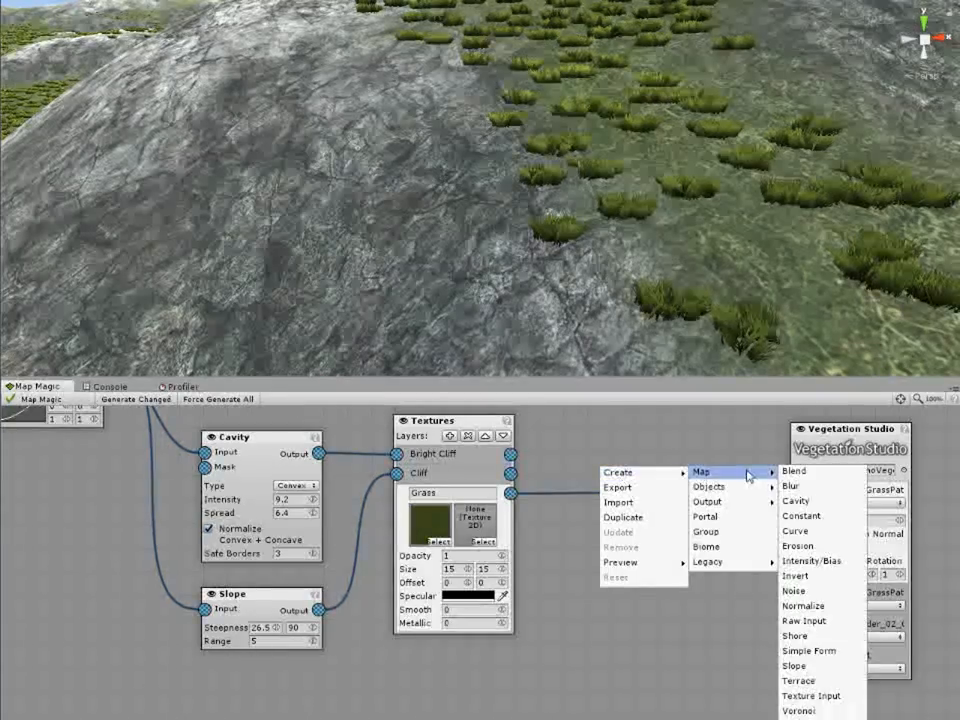
pyautogui.click(800, 531)
pyautogui.moveTo(602, 480); pyautogui.dragTo(511, 493)
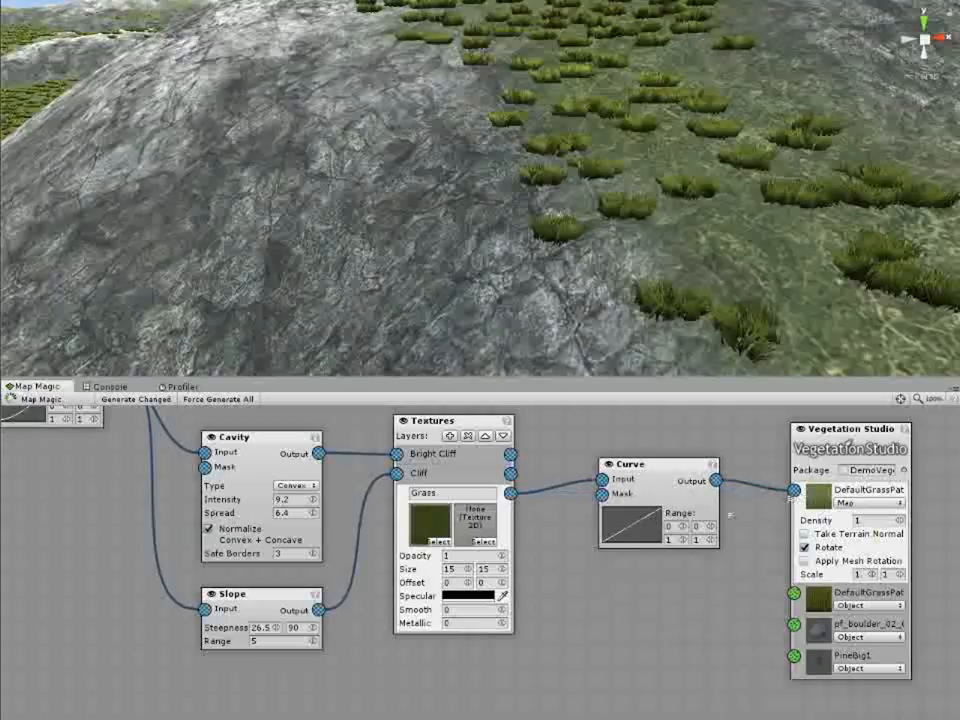
# Step: Shift the Curve node's zero point past the middle of the graph so only strong grass-layer values produce grass
pyautogui.click(650, 532)
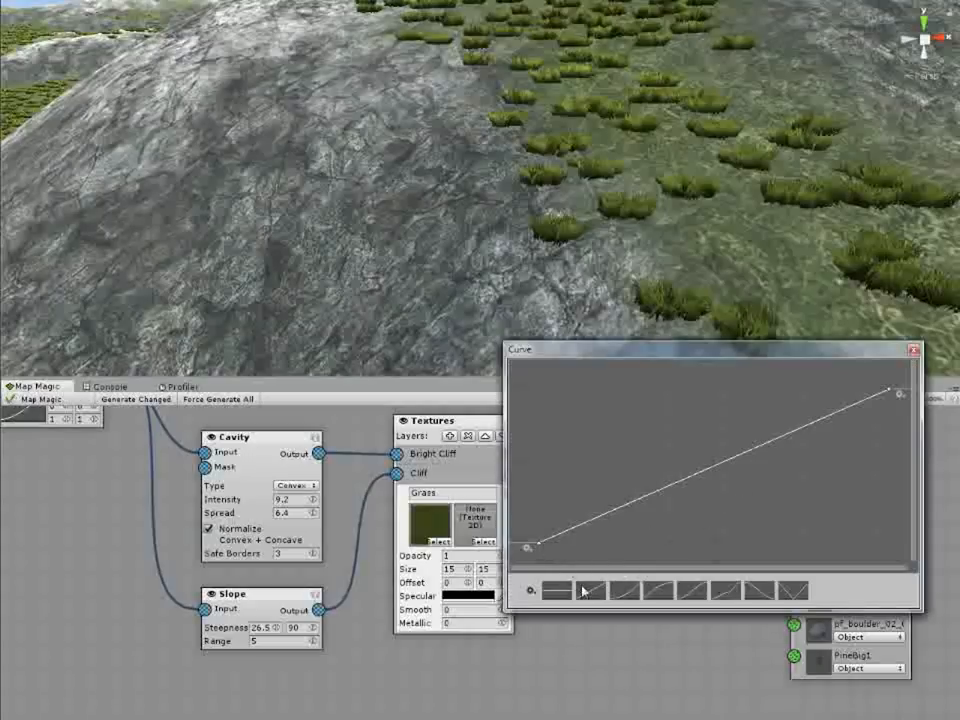
pyautogui.moveTo(541, 549); pyautogui.dragTo(752, 547)
pyautogui.click(681, 268)
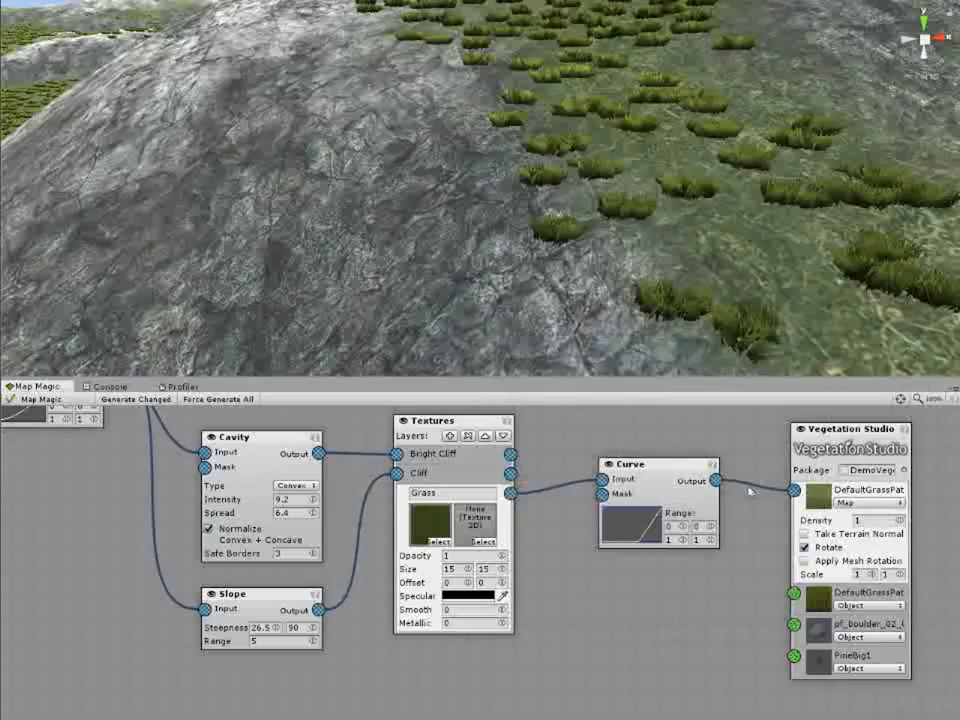
# Step: Set the density of the first DefaultGrassPatch item to 1.5
pyautogui.moveTo(668, 270)
pyautogui.mouseDown(button='middle')
pyautogui.moveTo(647, 274)
pyautogui.moveTo(664, 283)
pyautogui.mouseUp(button='middle')
pyautogui.moveTo(664, 283); pyautogui.dragTo(617, 262, button='right')
pyautogui.scroll(-5, 628, 256)
pyautogui.moveTo(628, 256); pyautogui.dragTo(625, 272, button='middle')
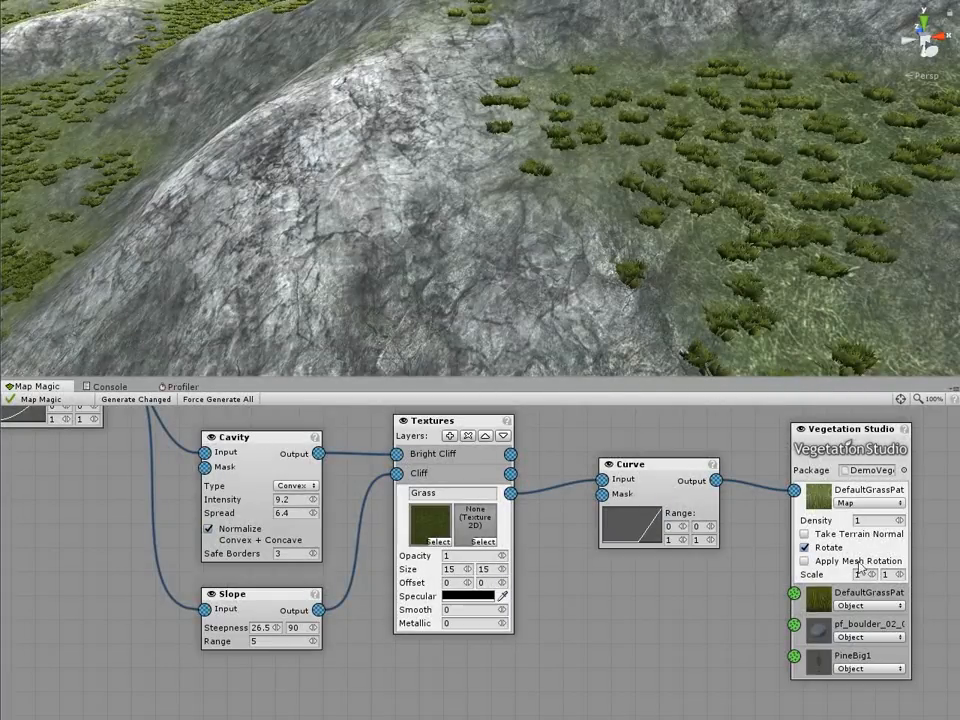
pyautogui.click(870, 520)
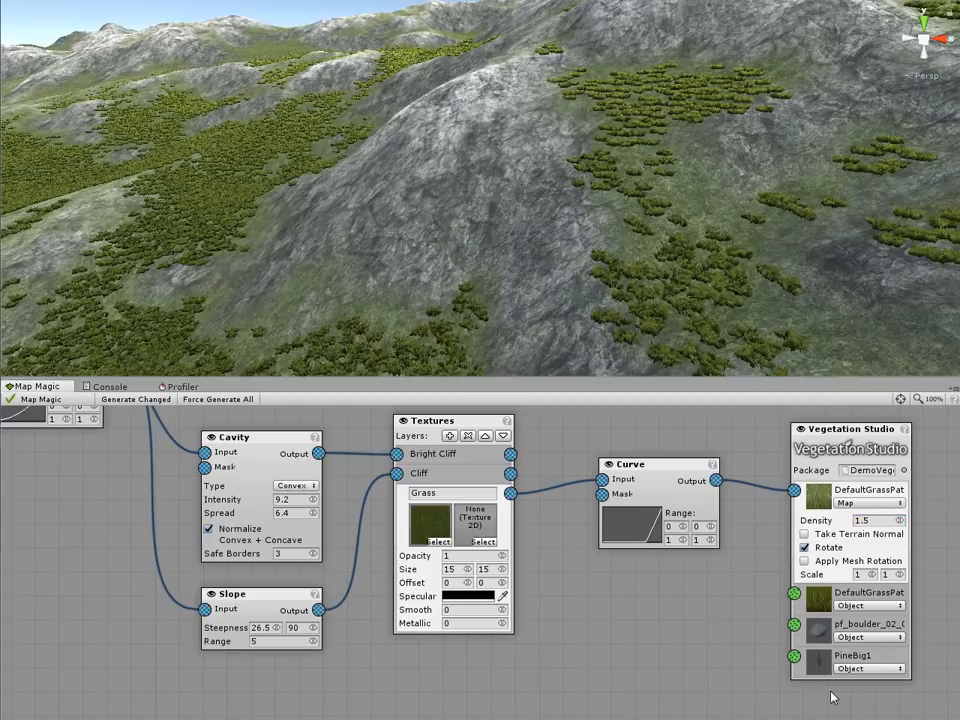
# Step: Add a Scatter node with density 1000 and connect its output to the pf_boulder_02_015 input of the Vegetation Studio node
pyautogui.moveTo(730, 633); pyautogui.dragTo(709, 604, button='middle')
pyautogui.click(834, 600)
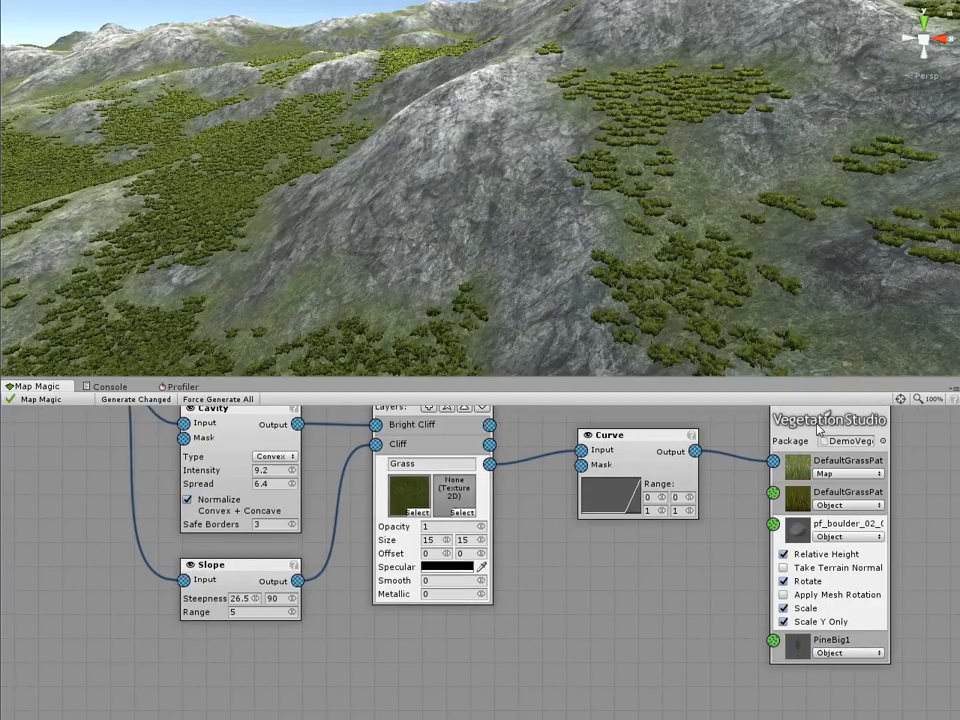
pyautogui.moveTo(612, 596); pyautogui.dragTo(615, 521, button='middle')
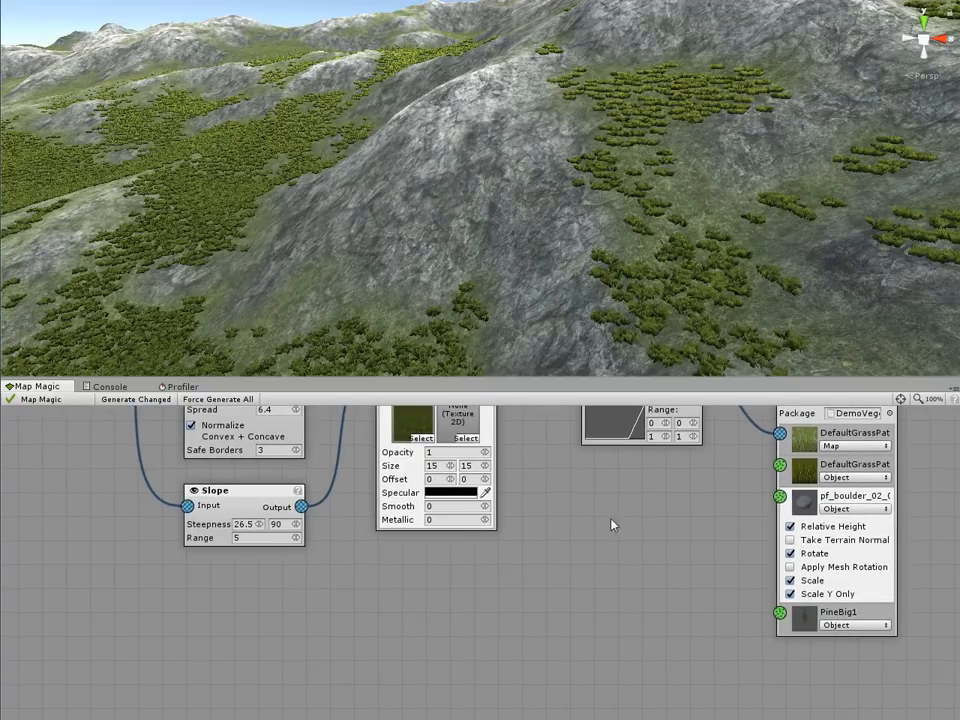
pyautogui.rightClick(560, 519)
pyautogui.moveTo(585, 524)
pyautogui.moveTo(660, 522)
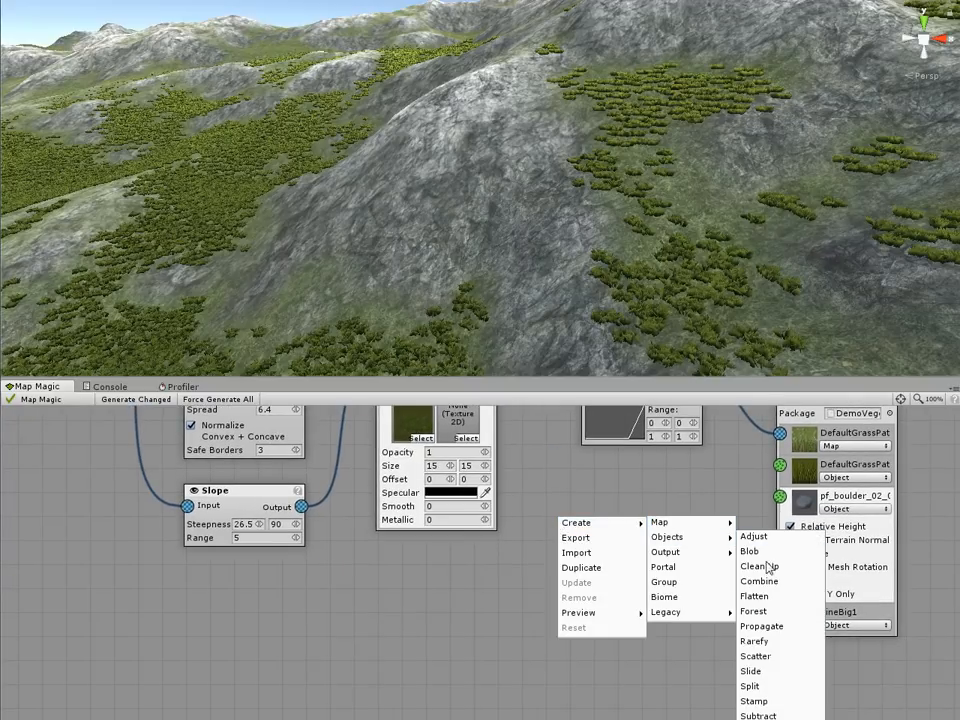
pyautogui.click(768, 656)
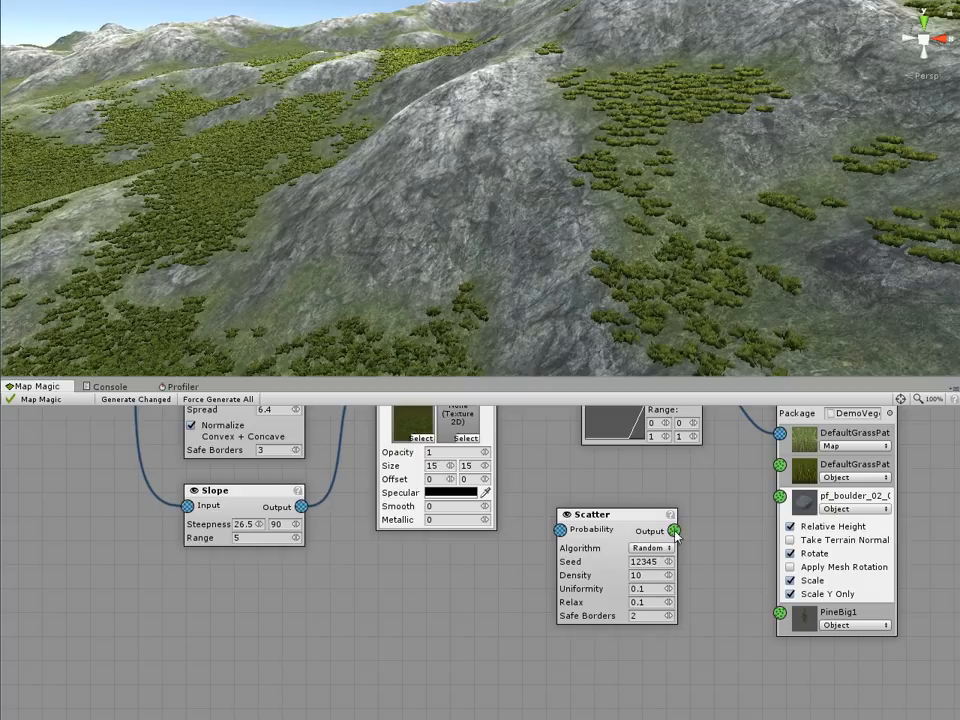
pyautogui.moveTo(764, 503); pyautogui.dragTo(780, 497)
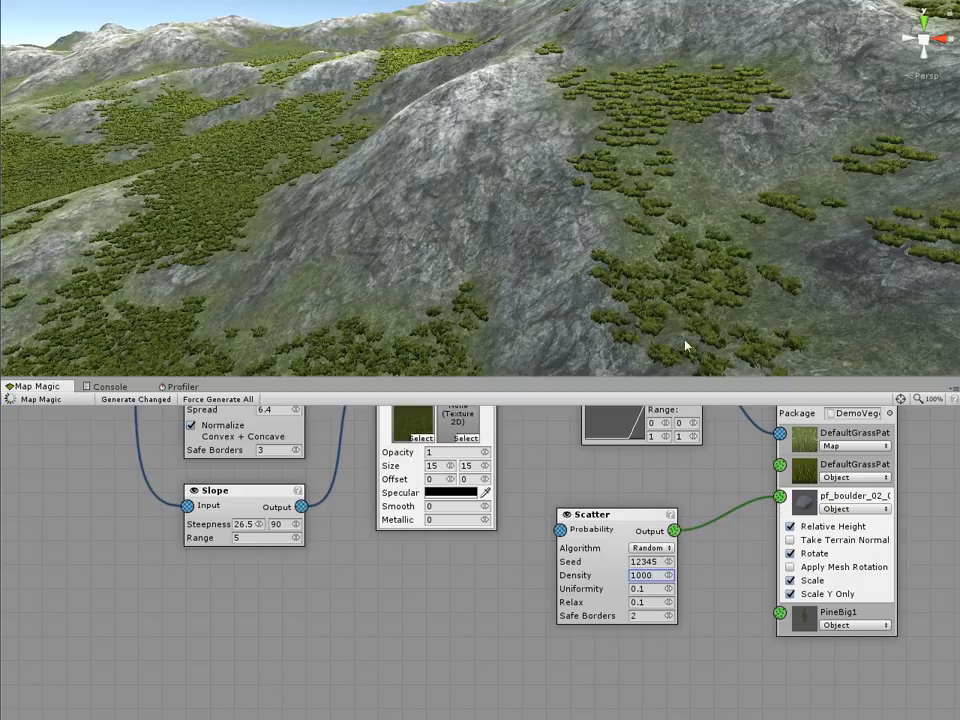
# Step: Insert an Adjust node between Scatter and the pf_boulder_02_015 input, with rotation 0 to 360 and scale 0.68 to 1
pyautogui.moveTo(568, 268); pyautogui.dragTo(384, 279, button='right')
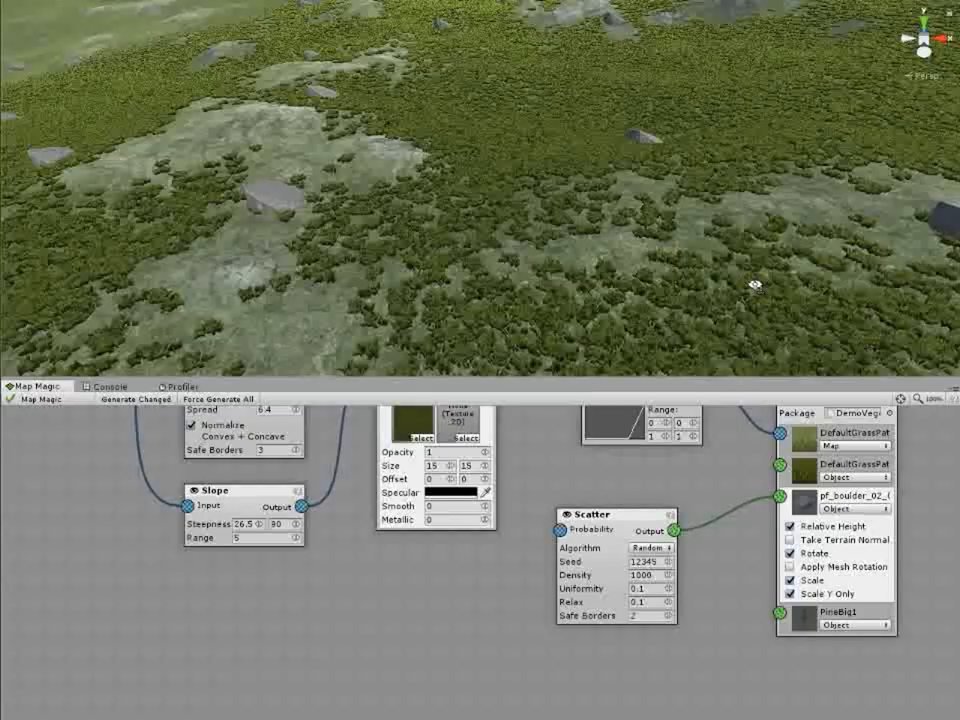
pyautogui.moveTo(754, 285); pyautogui.dragTo(708, 231, button='right')
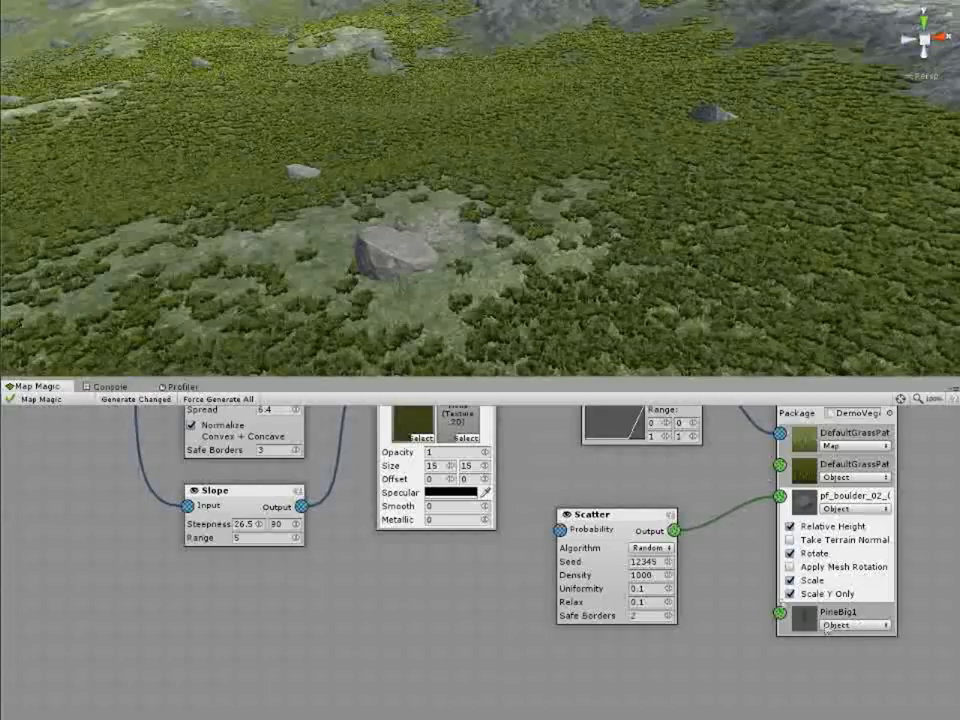
pyautogui.moveTo(595, 514); pyautogui.dragTo(486, 564)
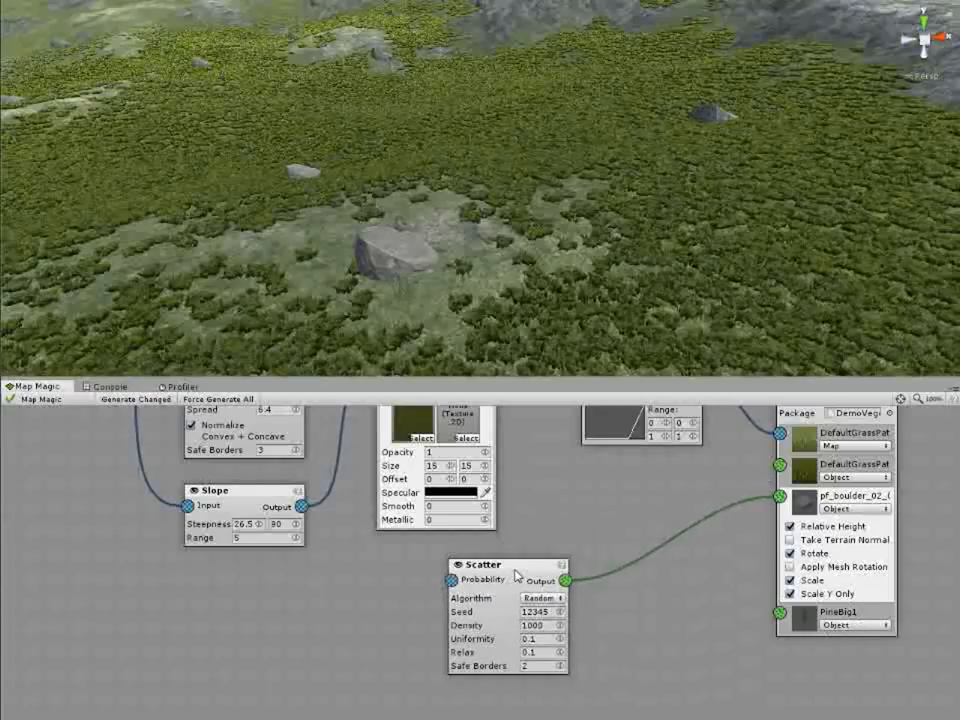
pyautogui.rightClick(632, 514)
pyautogui.moveTo(650, 519)
pyautogui.moveTo(760, 531)
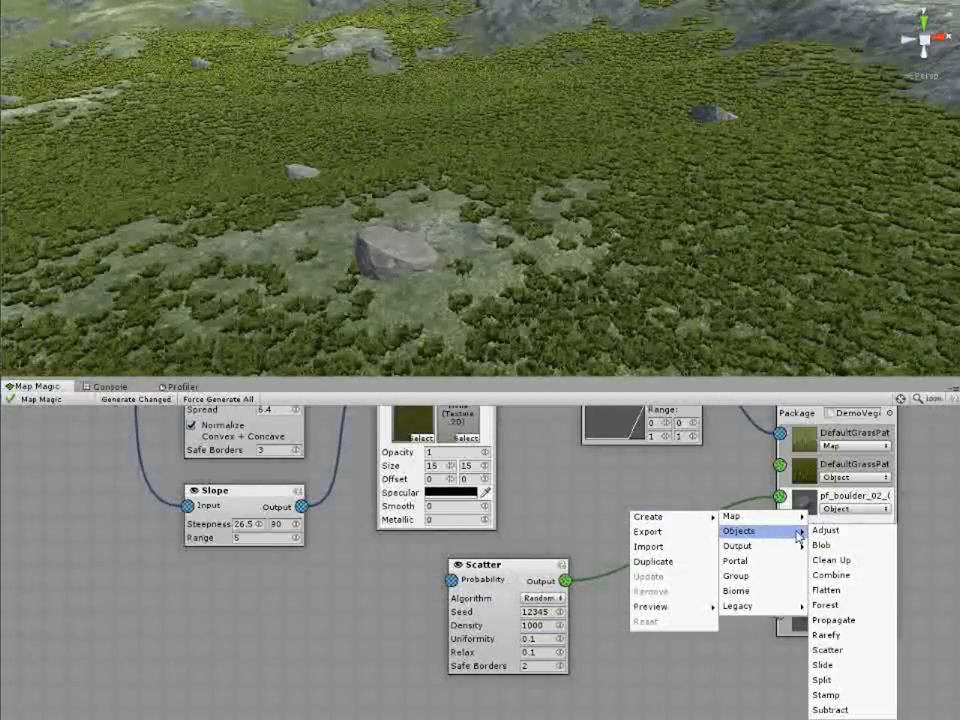
pyautogui.click(823, 531)
pyautogui.moveTo(610, 534); pyautogui.dragTo(634, 523)
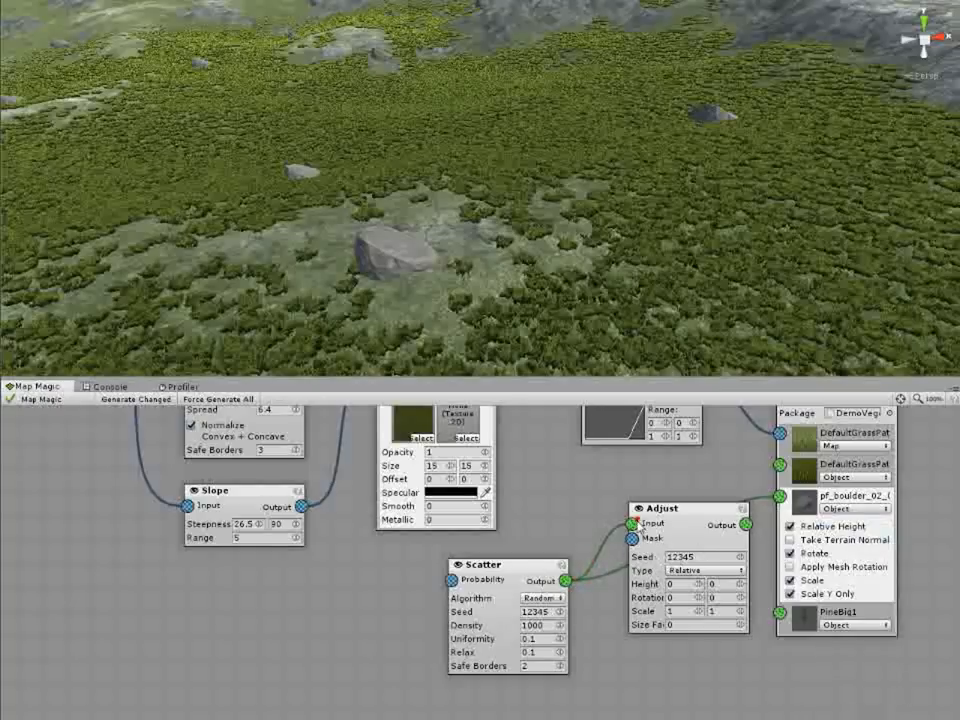
pyautogui.moveTo(785, 497); pyautogui.dragTo(780, 497)
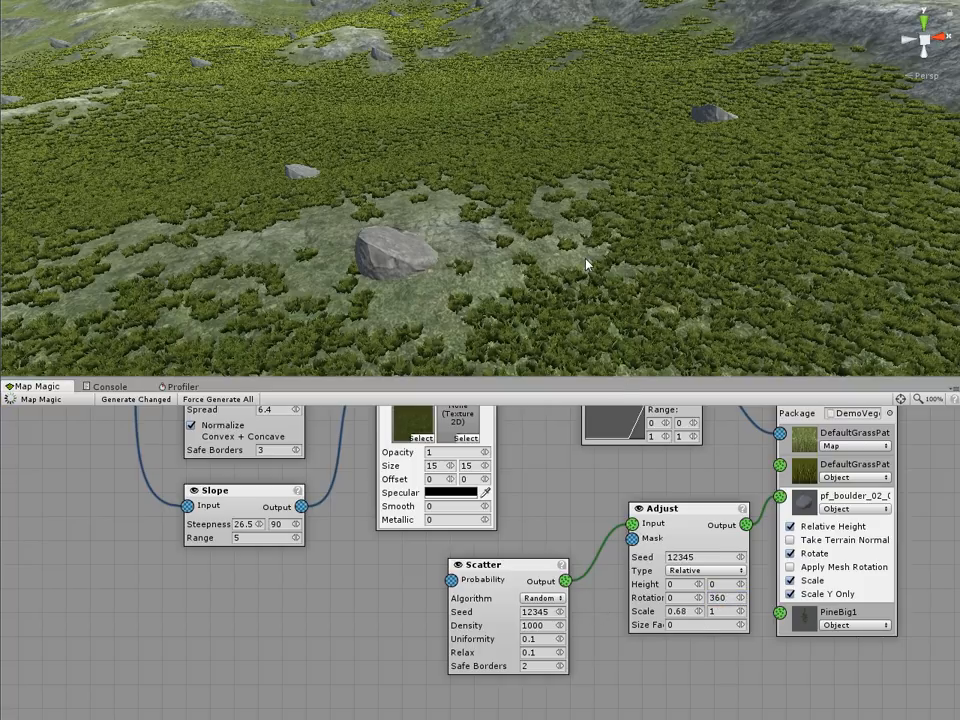
# Step: Test the boulder item with Relative Height off and on, and enable its Take Terrain Normal option, checking the boulders on the terrain
pyautogui.moveTo(621, 281); pyautogui.dragTo(548, 252, button='middle')
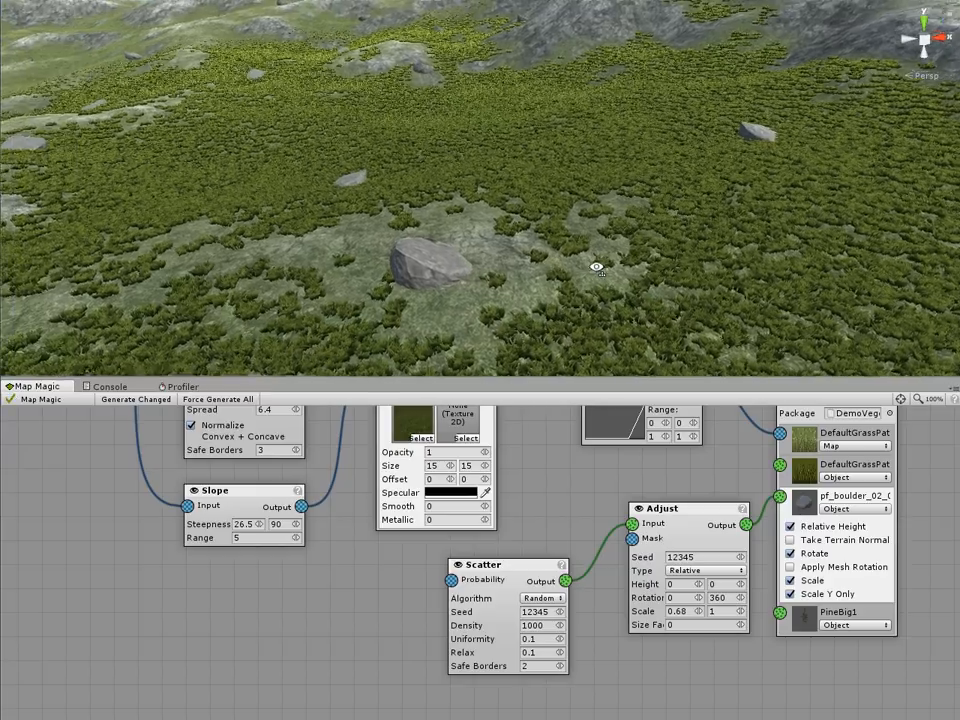
pyautogui.moveTo(548, 252)
pyautogui.mouseDown(button='right')
pyautogui.moveTo(579, 257)
pyautogui.moveTo(500, 229)
pyautogui.moveTo(527, 201)
pyautogui.moveTo(495, 231)
pyautogui.moveTo(686, 218)
pyautogui.moveTo(531, 285)
pyautogui.moveTo(452, 285)
pyautogui.moveTo(570, 313)
pyautogui.moveTo(789, 259)
pyautogui.moveTo(859, 229)
pyautogui.mouseUp(button='right')
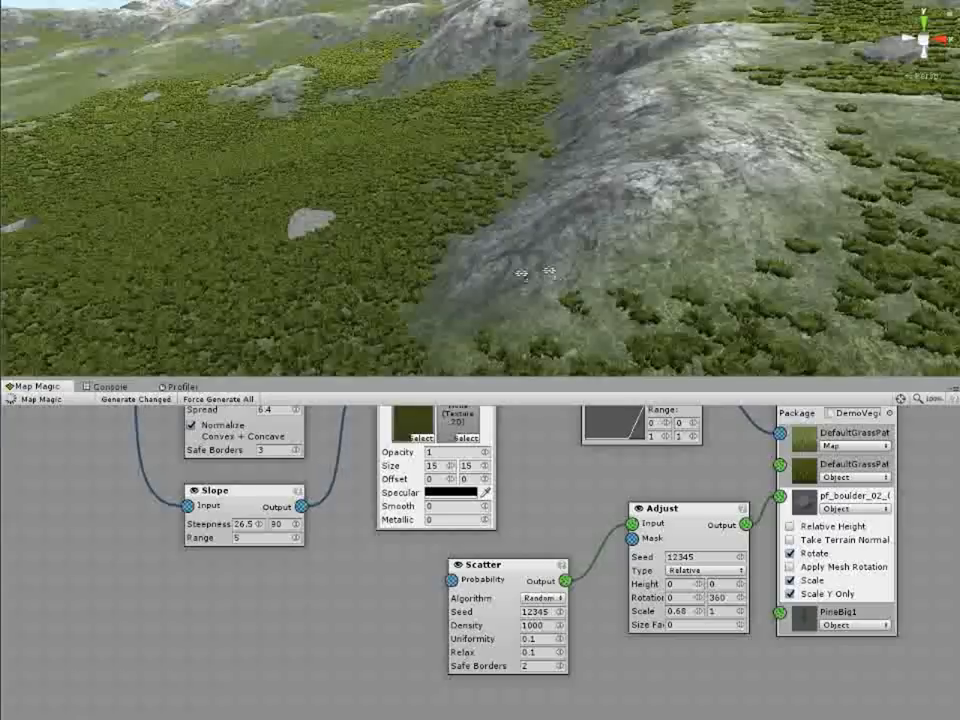
pyautogui.moveTo(485, 274); pyautogui.dragTo(455, 239, button='right')
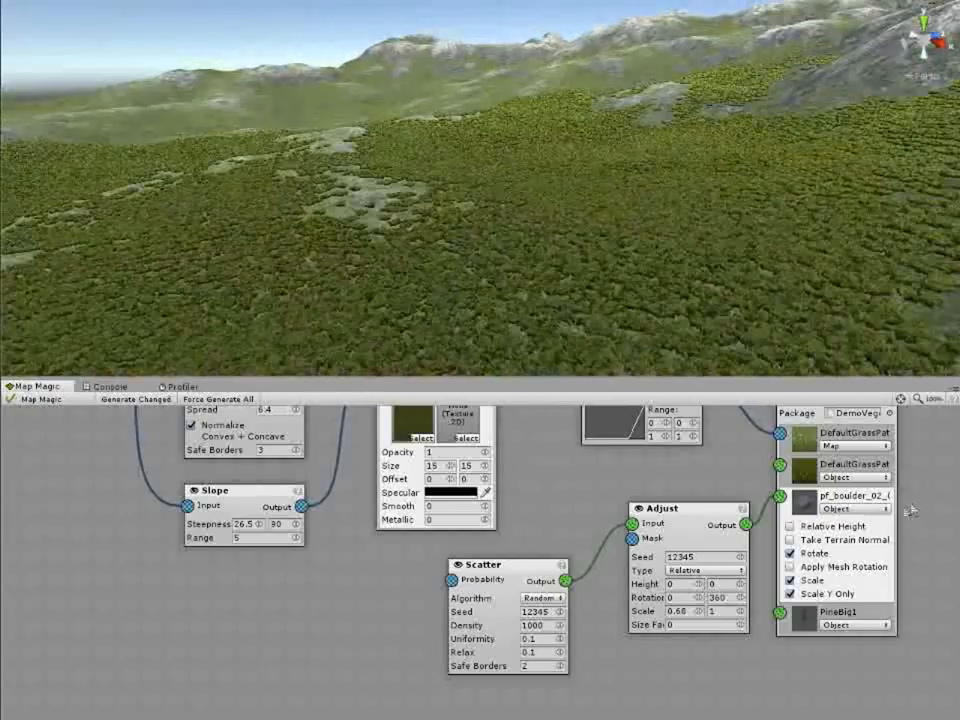
pyautogui.moveTo(650, 340); pyautogui.dragTo(602, 264, button='right')
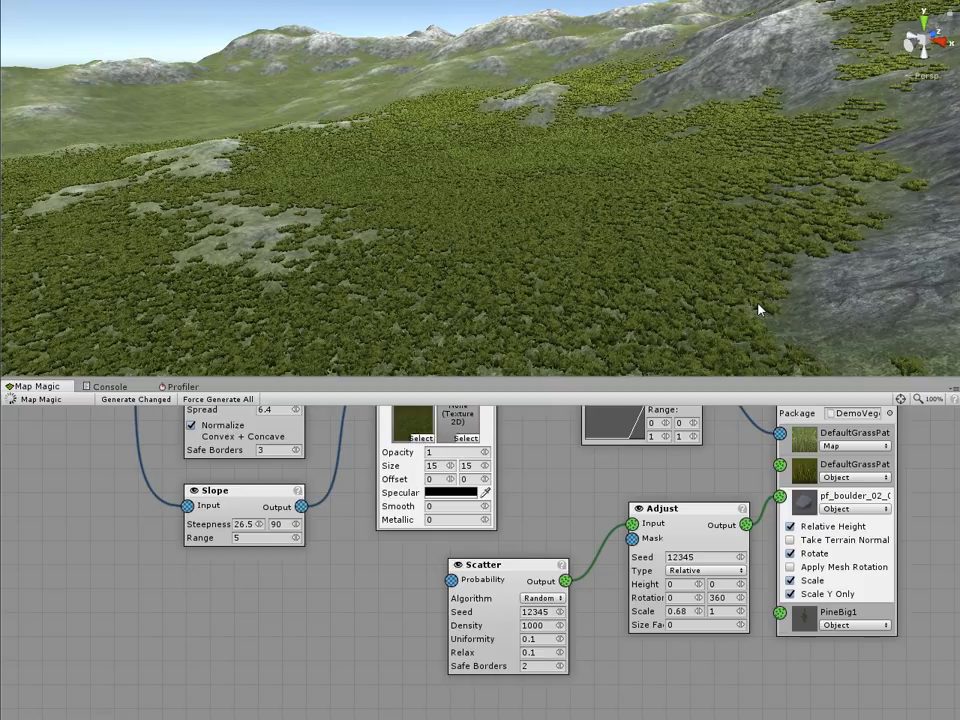
pyautogui.moveTo(598, 227); pyautogui.dragTo(750, 300, button='right')
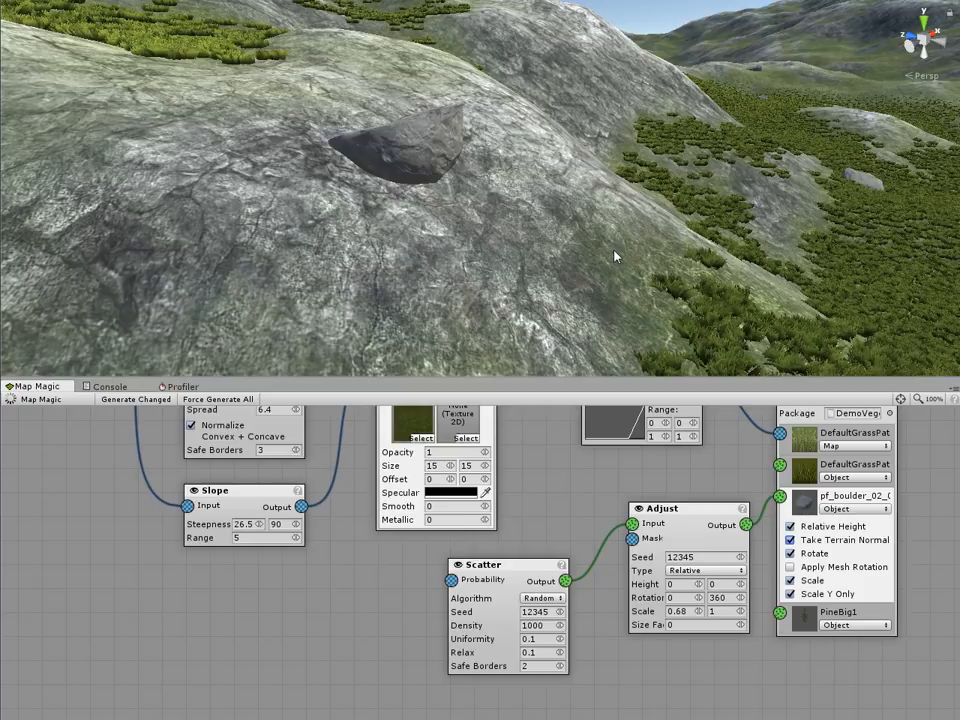
pyautogui.moveTo(614, 250)
pyautogui.mouseDown(button='right')
pyautogui.moveTo(523, 240)
pyautogui.moveTo(306, 285)
pyautogui.moveTo(141, 272)
pyautogui.mouseUp(button='right')
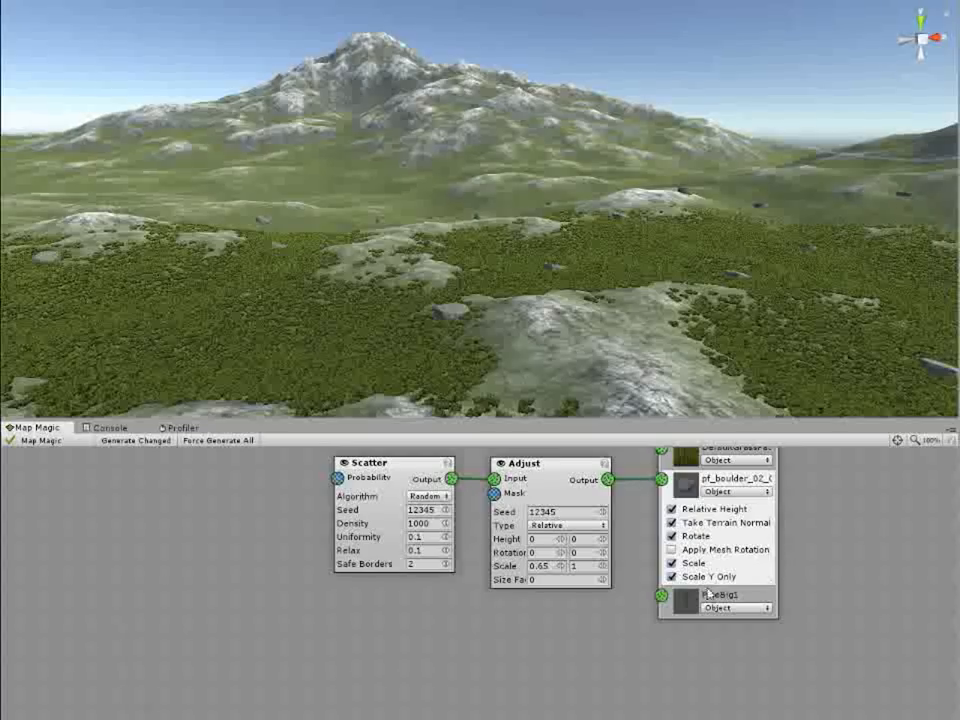
# Step: Add a second Scatter node below the boulder nodes and connect its output to the PineBig1 input of the Vegetation Studio node
pyautogui.click(709, 597)
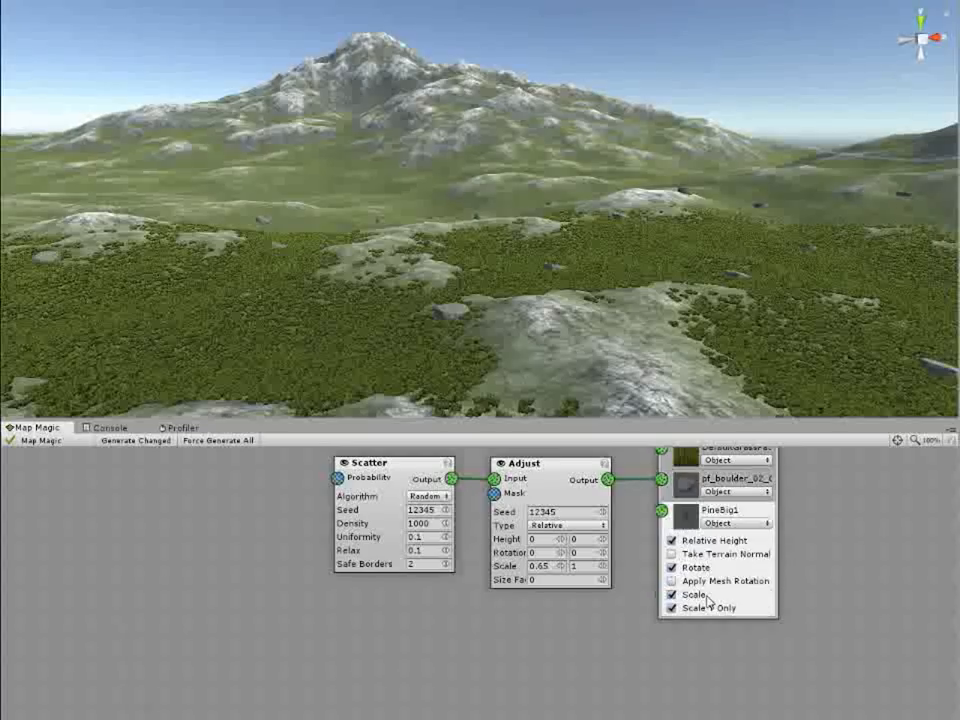
pyautogui.moveTo(555, 653); pyautogui.dragTo(502, 642, button='middle')
pyautogui.rightClick(408, 622)
pyautogui.moveTo(417, 627)
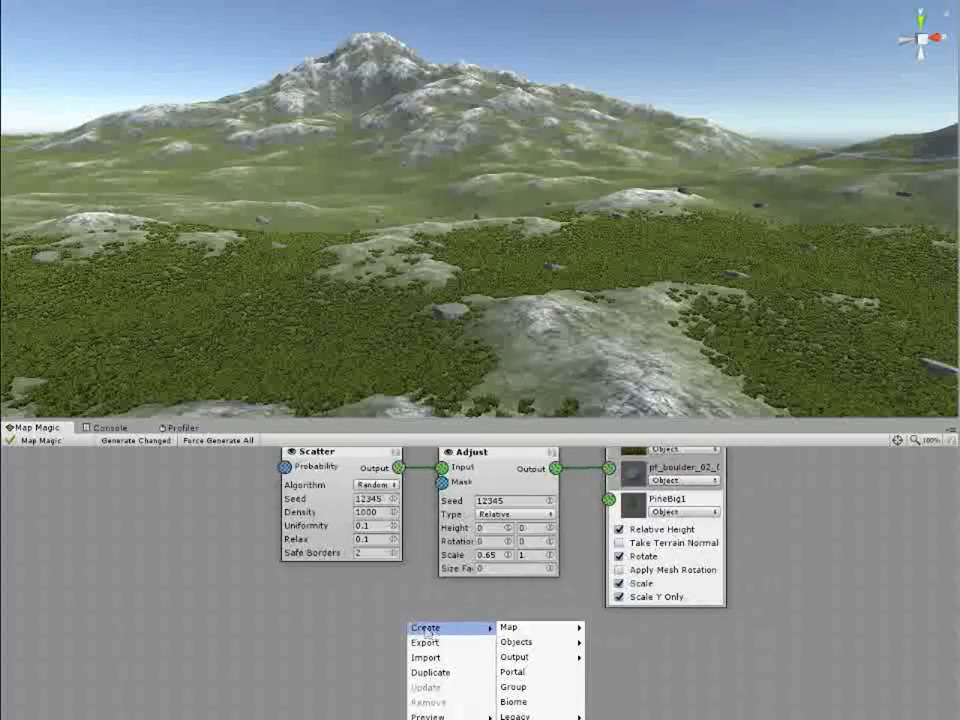
pyautogui.moveTo(516, 641)
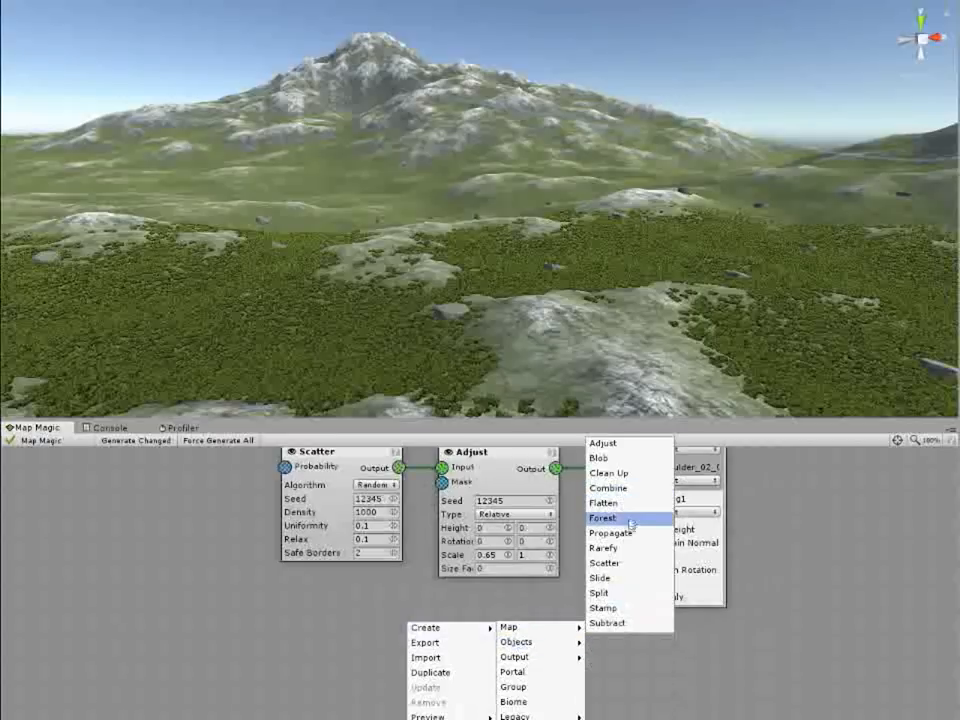
pyautogui.click(604, 563)
pyautogui.moveTo(558, 656); pyautogui.dragTo(457, 663, button='middle')
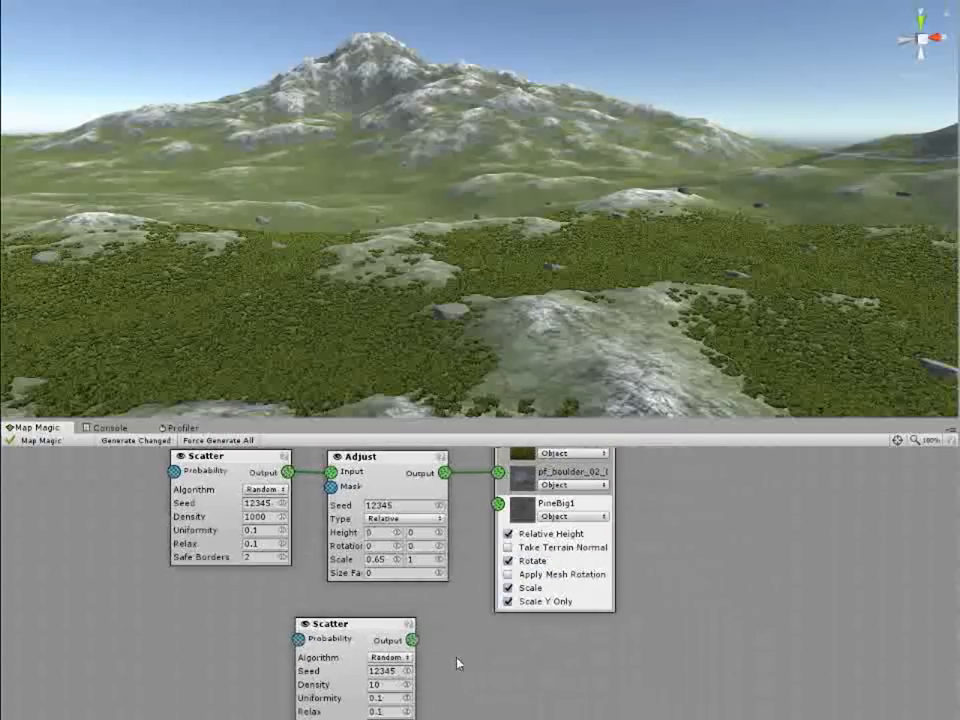
pyautogui.moveTo(412, 641); pyautogui.dragTo(499, 504)
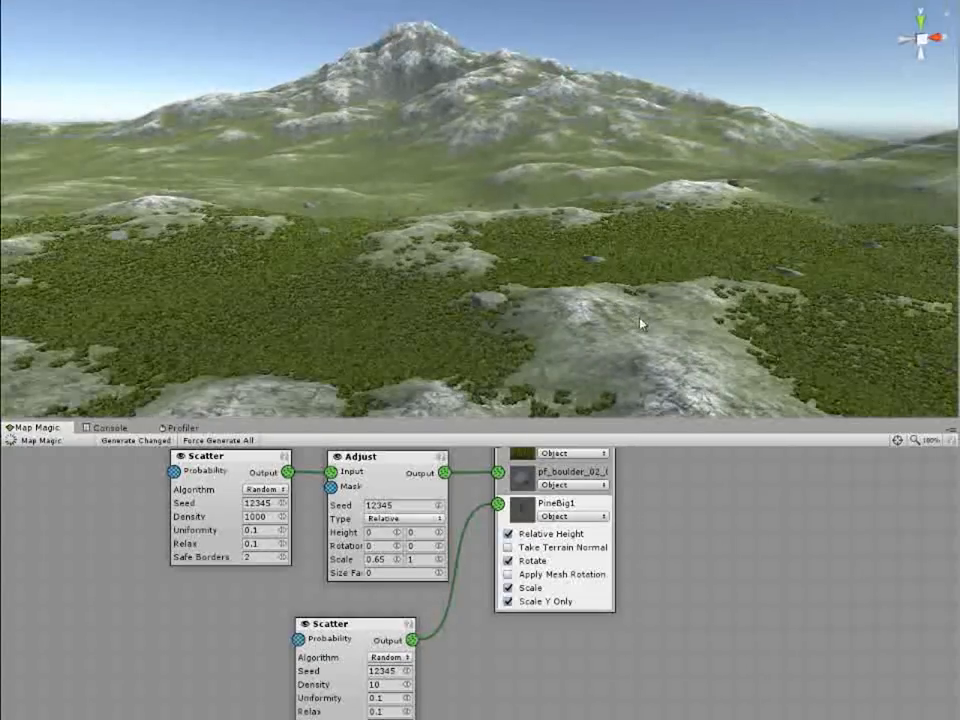
# Step: Set the pine Scatter node's density to 1000 and check the trees on the terrain
pyautogui.moveTo(624, 305)
pyautogui.mouseDown(button='right')
pyautogui.moveTo(669, 322)
pyautogui.moveTo(650, 317)
pyautogui.moveTo(621, 284)
pyautogui.mouseUp(button='right')
pyautogui.press('w')
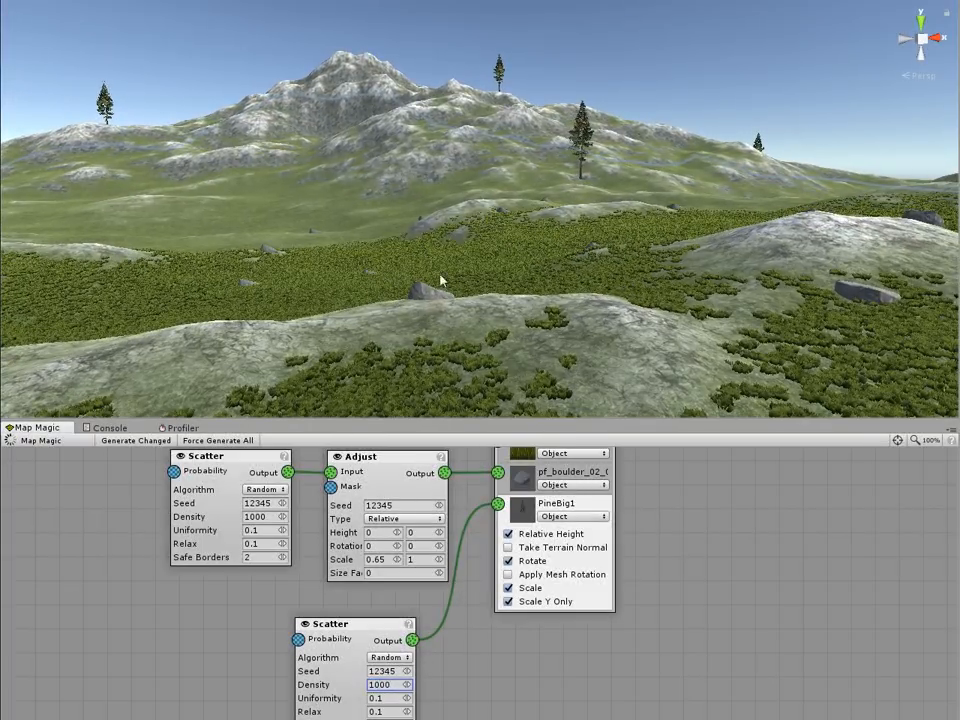
pyautogui.press('w')
pyautogui.moveTo(488, 287); pyautogui.dragTo(161, 340, button='right')
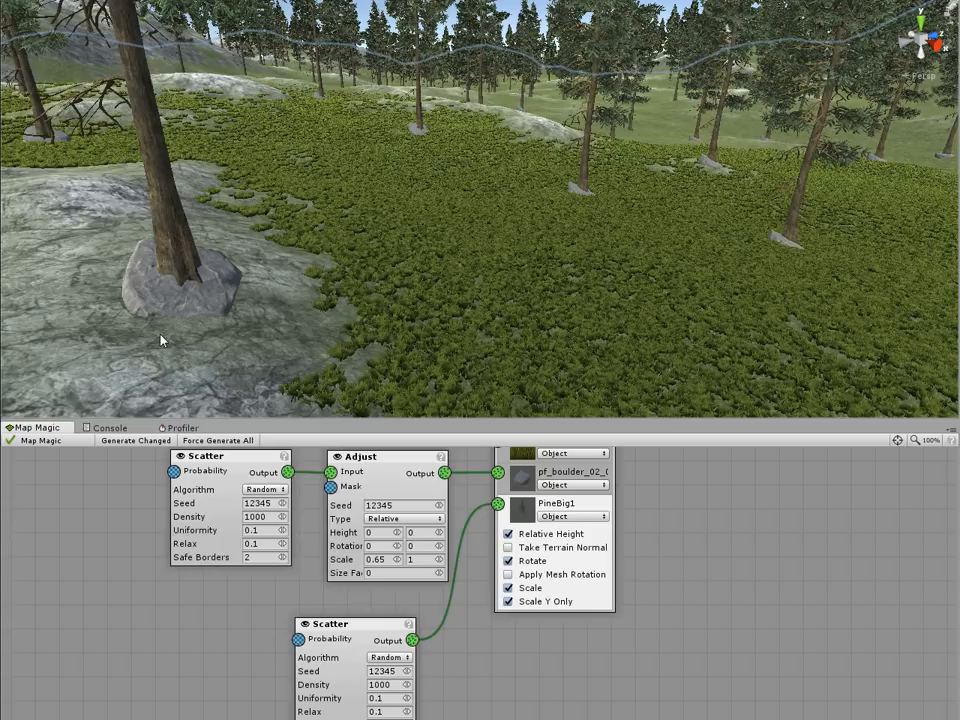
# Step: Set the pine Scatter node's seed to 11855 and check the tree positions relative to the boulders
pyautogui.moveTo(406, 677); pyautogui.dragTo(244, 649)
pyautogui.moveTo(498, 323); pyautogui.dragTo(508, 318, button='middle')
pyautogui.moveTo(510, 325); pyautogui.dragTo(828, 286, button='right')
# Step: Connect the Curve node's output to the Probability input of the pine Scatter node
pyautogui.moveTo(547, 666); pyautogui.dragTo(858, 716, button='middle')
pyautogui.scroll(-2, 598, 590)
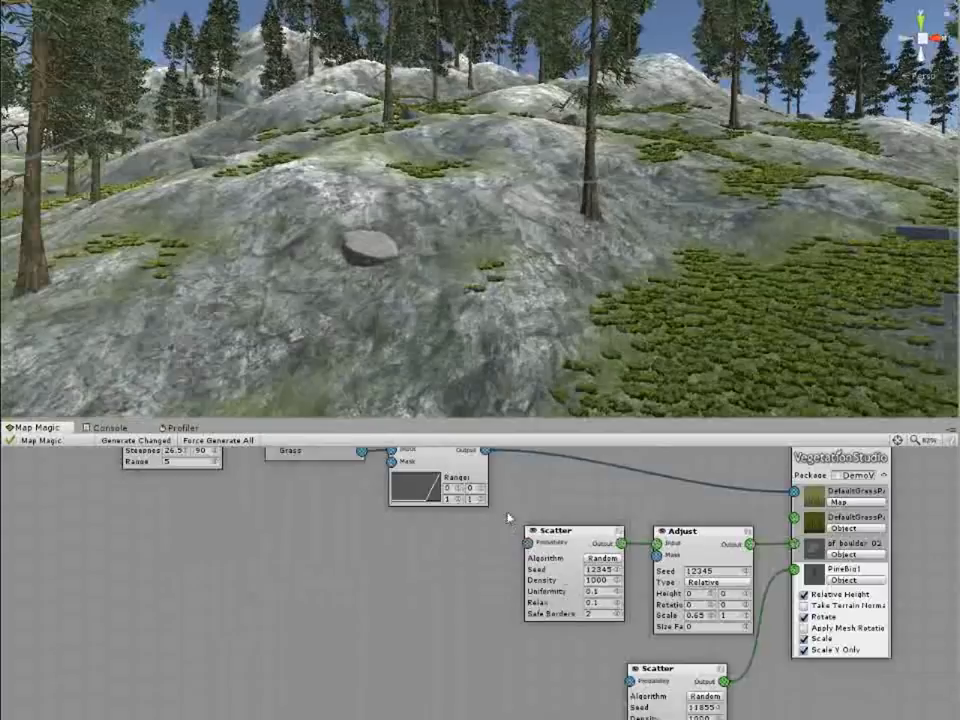
pyautogui.moveTo(510, 518); pyautogui.dragTo(459, 545, button='middle')
pyautogui.moveTo(433, 475); pyautogui.dragTo(579, 707)
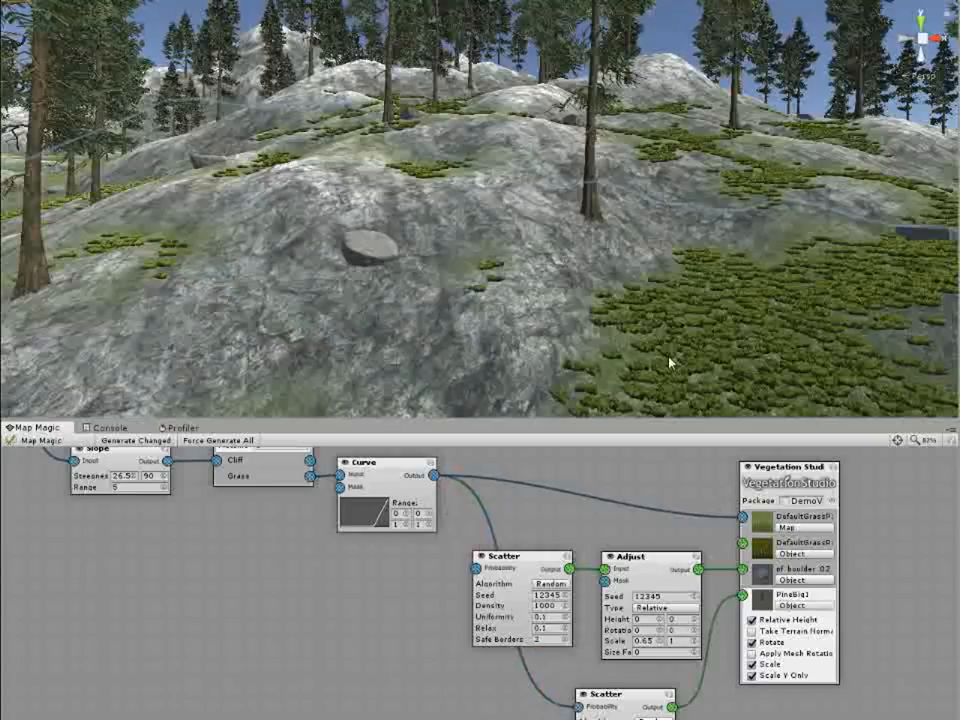
# Step: Examine how the pines are distributed over the grass and rock areas of the terrain
pyautogui.moveTo(674, 359); pyautogui.dragTo(880, 400, button='right')
pyautogui.press('w')
pyautogui.scroll(-10, 799, 208)
pyautogui.moveTo(785, 260); pyautogui.dragTo(5, 80, button='right')
pyautogui.moveTo(6, 310); pyautogui.dragTo(710, 352, button='right')
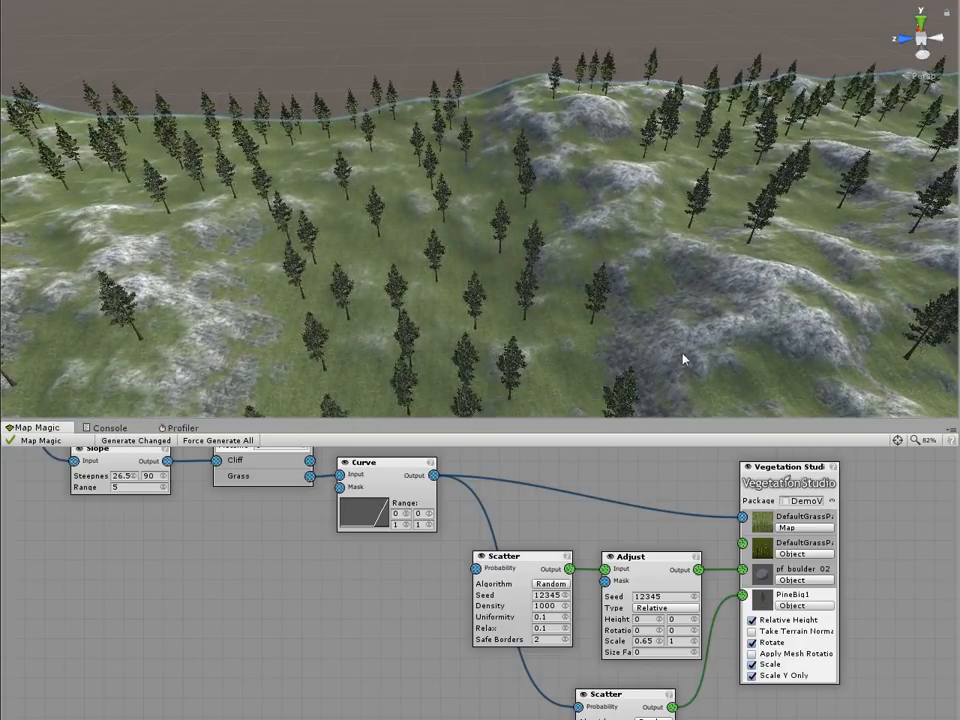
pyautogui.scroll(8, 709, 350)
pyautogui.moveTo(655, 248); pyautogui.dragTo(656, 352, button='middle')
pyautogui.moveTo(636, 287); pyautogui.dragTo(614, 240, button='right')
# Step: Add a Noise node feeding the pine Scatter node's Probability input and connect the Curve output to its Mask
pyautogui.moveTo(485, 642); pyautogui.dragTo(522, 512, button='middle')
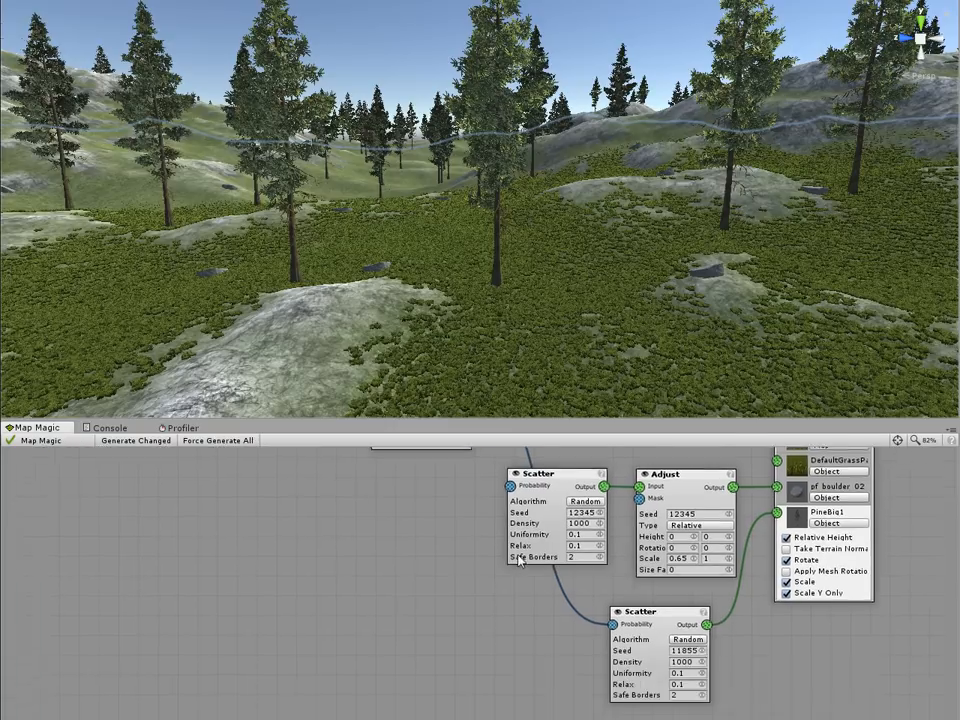
pyautogui.rightClick(520, 534)
pyautogui.moveTo(560, 540)
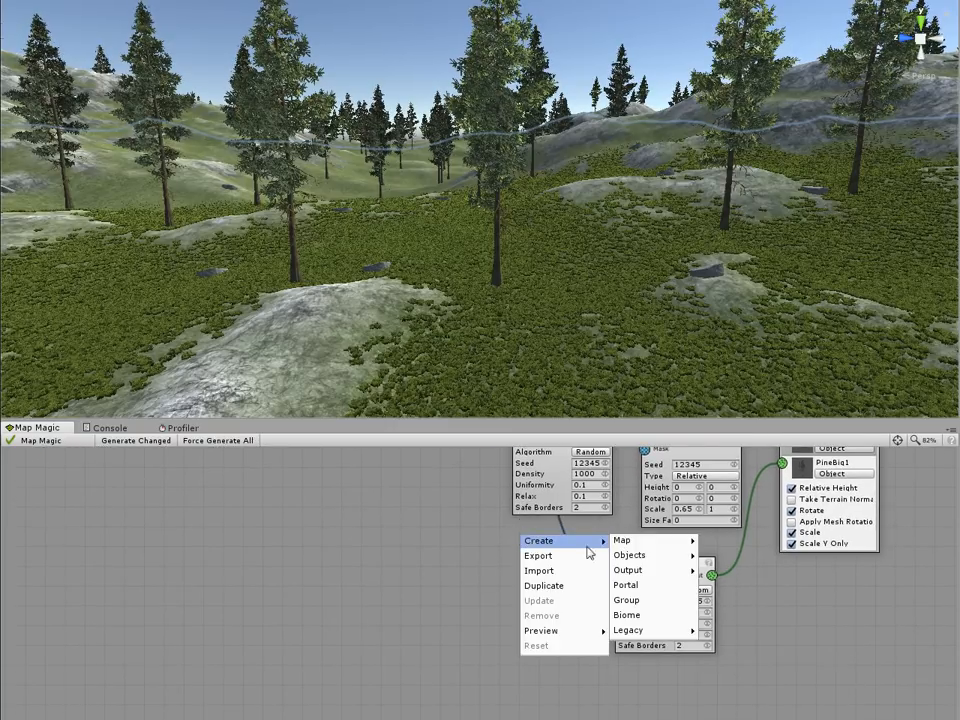
pyautogui.moveTo(658, 543)
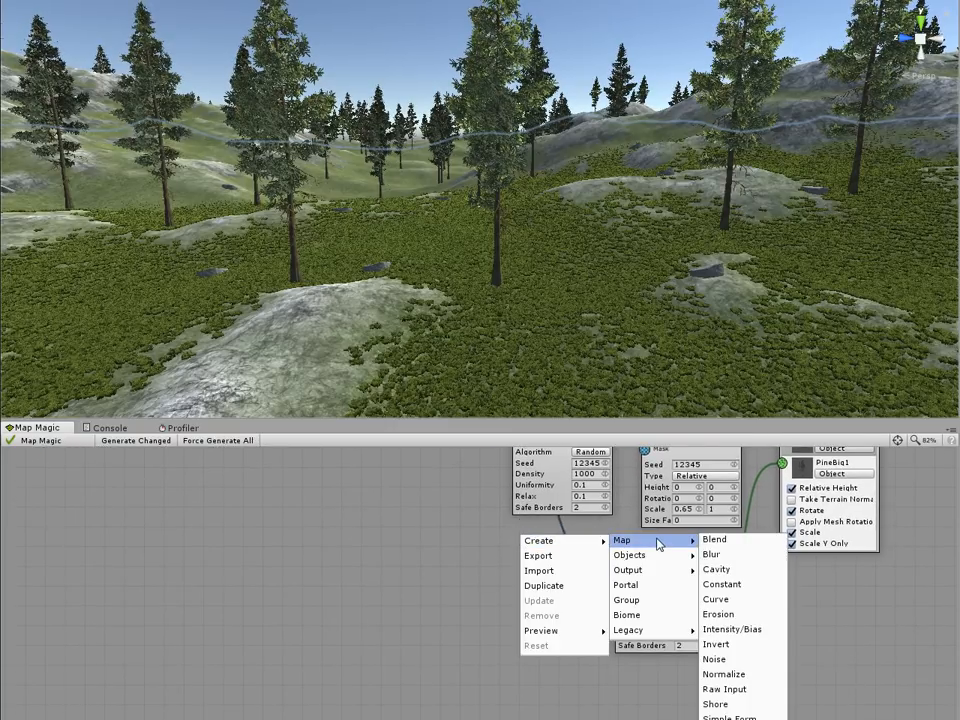
pyautogui.click(752, 659)
pyautogui.moveTo(581, 540); pyautogui.dragTo(539, 552)
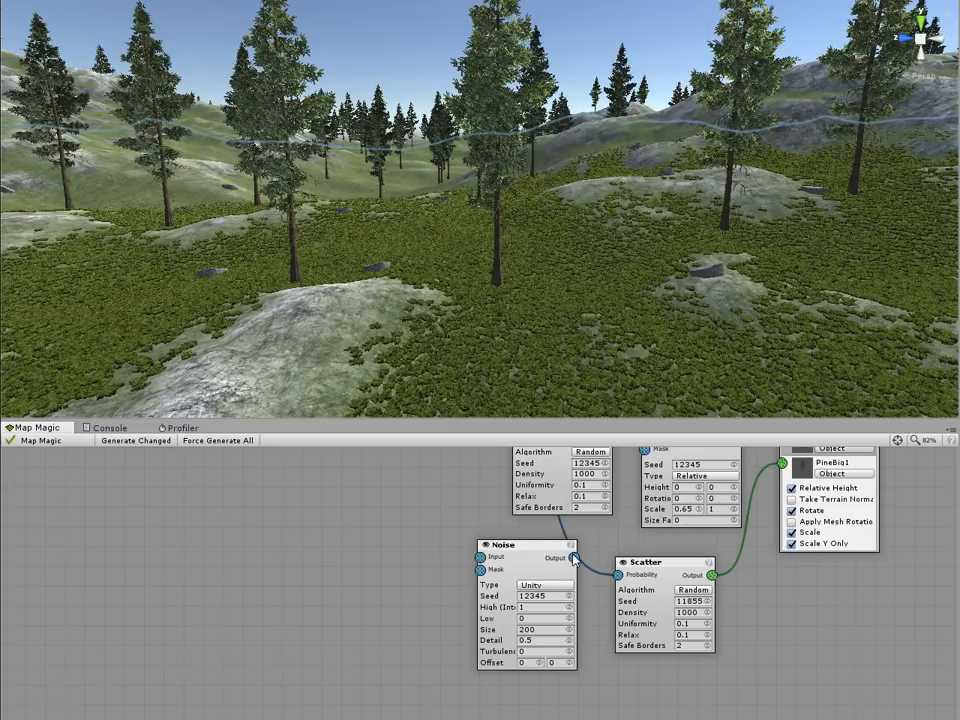
pyautogui.moveTo(503, 535); pyautogui.dragTo(545, 645, button='middle')
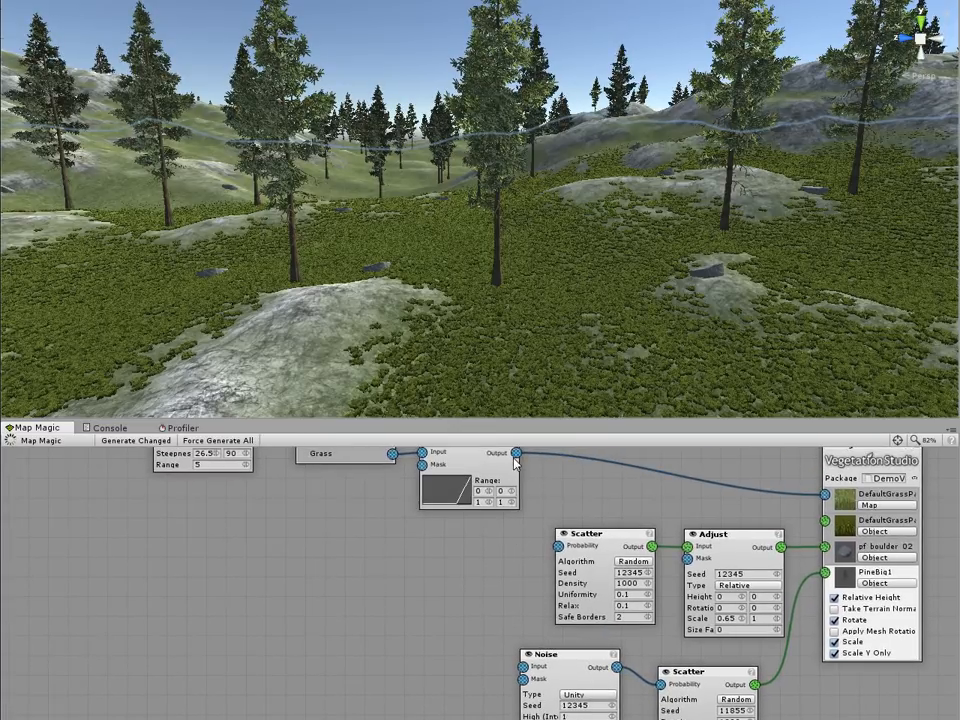
pyautogui.moveTo(516, 453); pyautogui.dragTo(522, 679)
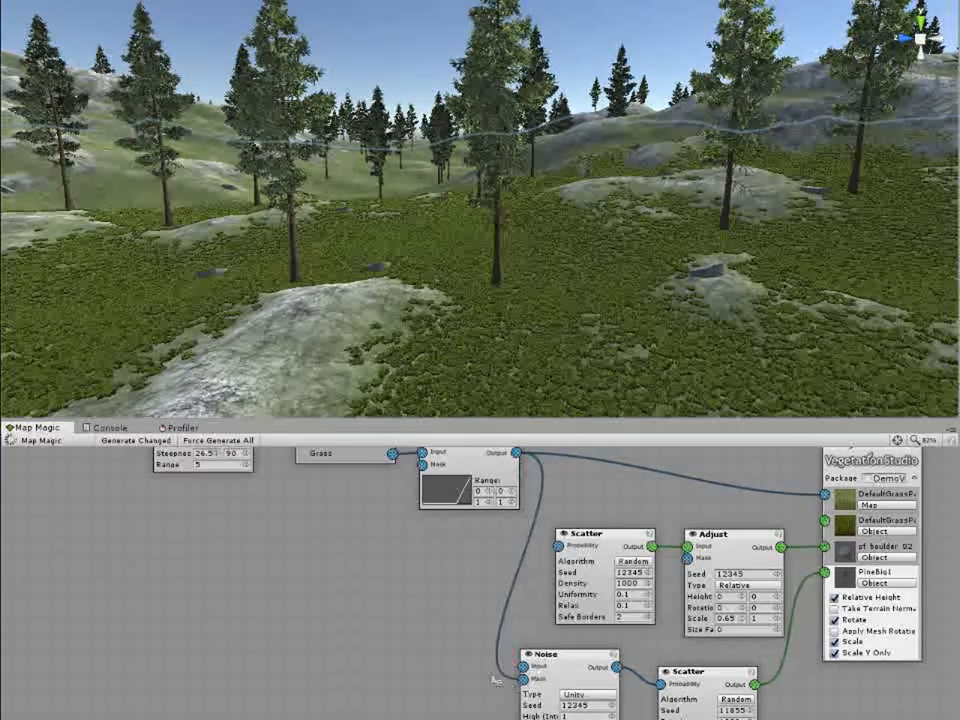
# Step: Set the Noise node to size 100, high 4 and low -4, and the pine Scatter node's density to 5000
pyautogui.moveTo(503, 681); pyautogui.dragTo(460, 532, button='middle')
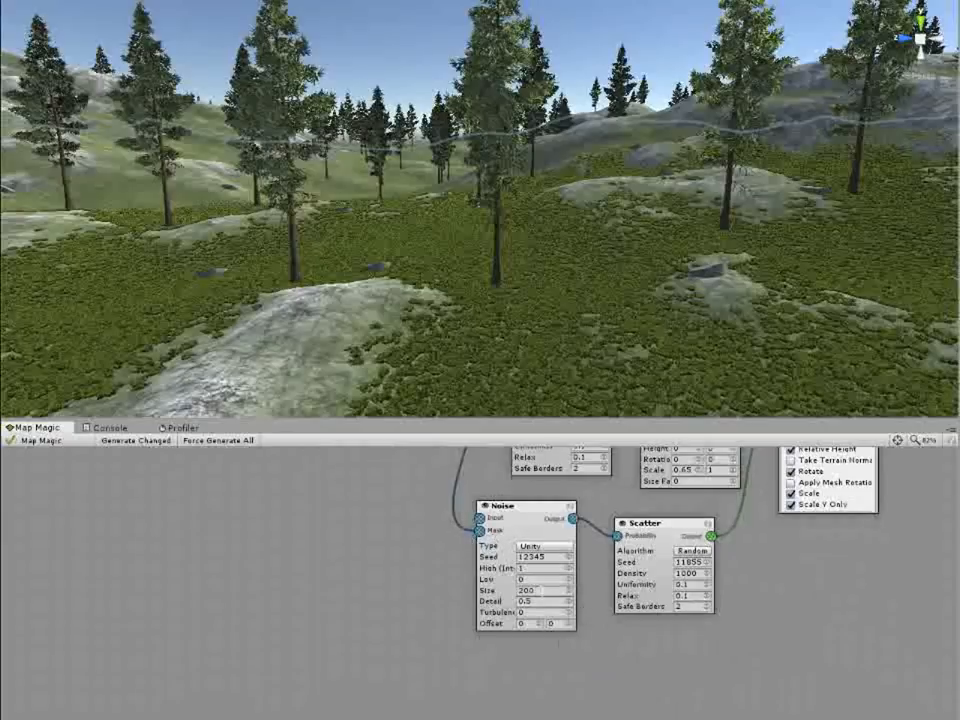
pyautogui.write('100')
pyautogui.click(533, 568)
pyautogui.write('4')
pyautogui.press('Tab')
pyautogui.write('-4')
pyautogui.click(685, 573)
pyautogui.write('5000')
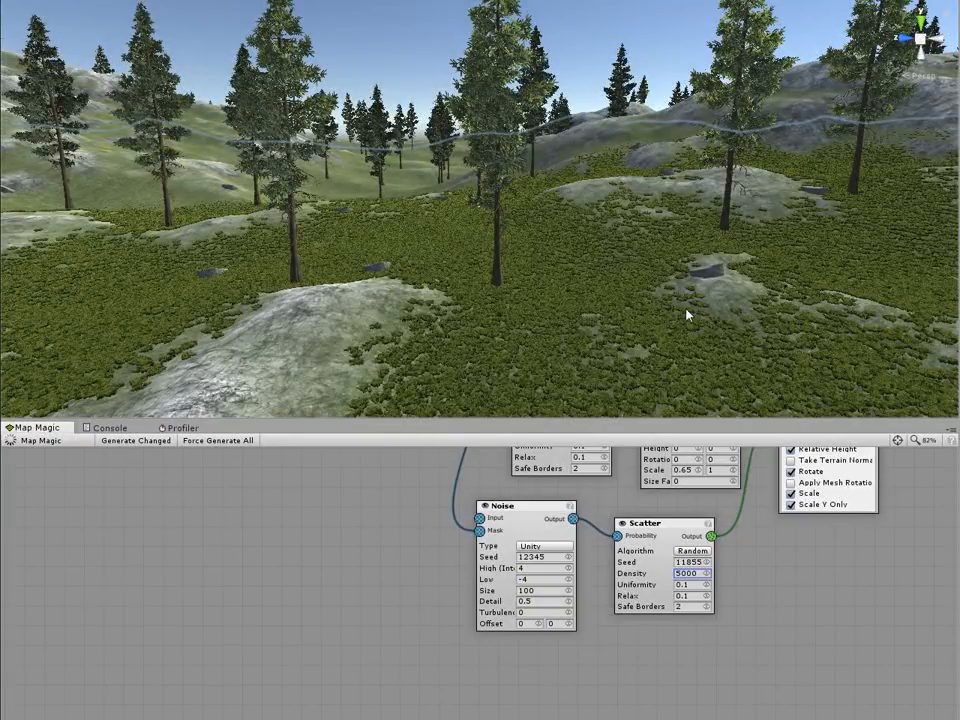
# Step: Check the clustering of the pines on the terrain and set the Noise node's low value to -2
pyautogui.moveTo(690, 310); pyautogui.dragTo(620, 272, button='middle')
pyautogui.moveTo(620, 272); pyautogui.dragTo(895, 280, button='right')
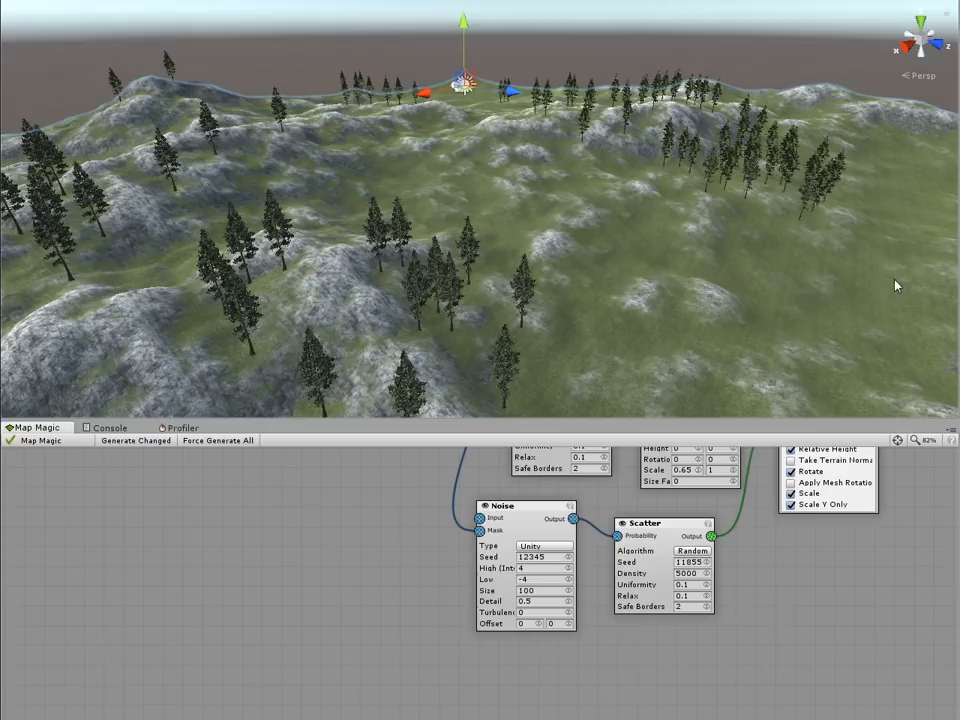
pyautogui.click(532, 580)
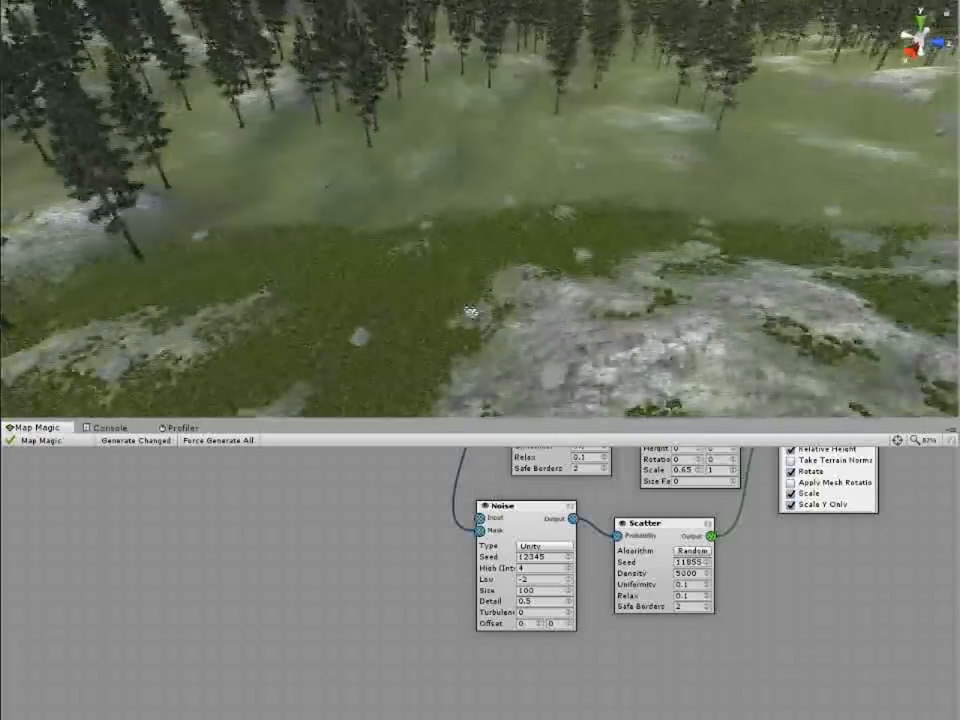
# Step: Examine the forest patches and clearings across the terrain from several distances and angles
pyautogui.moveTo(471, 313); pyautogui.dragTo(714, 343, button='right')
pyautogui.press('w')
pyautogui.press('w')
pyautogui.press('w')
pyautogui.press('s')
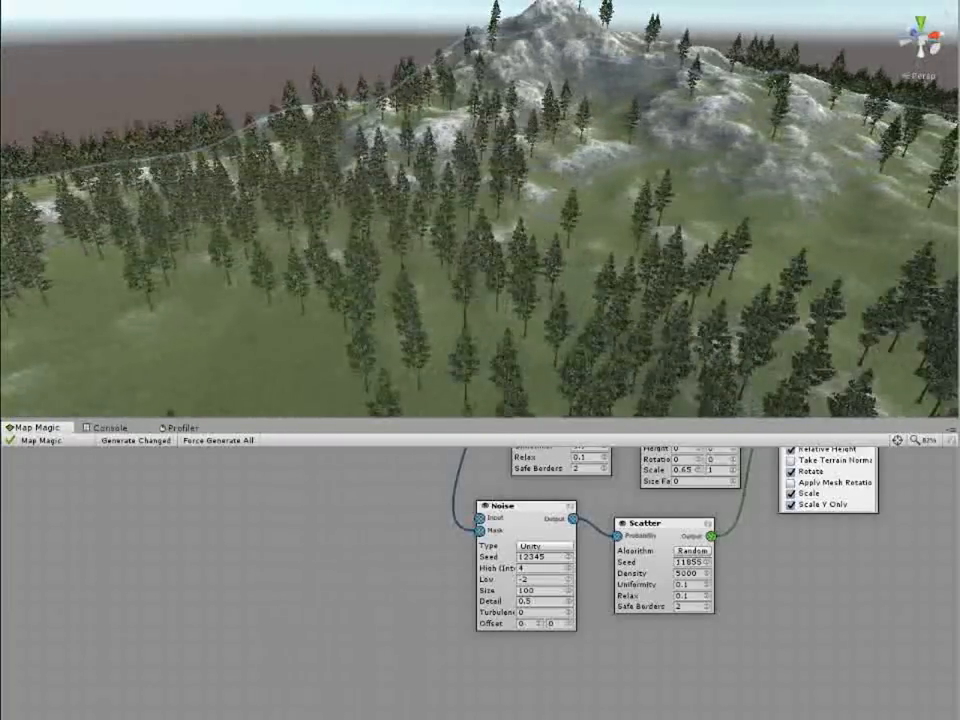
pyautogui.scroll(-5, 750, 306)
pyautogui.scroll(2, 737, 322)
pyautogui.keyDown('alt'); pyautogui.moveTo(750, 304); pyautogui.dragTo(725, 293); pyautogui.keyUp('alt')
pyautogui.scroll(3, 723, 285)
pyautogui.moveTo(724, 281); pyautogui.dragTo(678, 325, button='right')
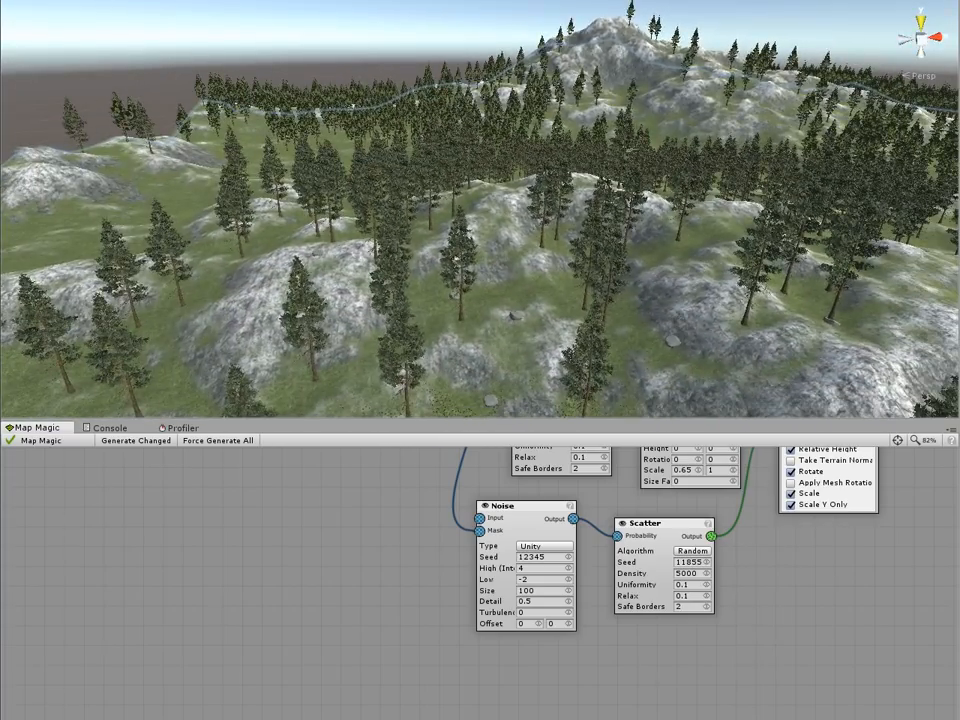
# Step: Align the scene camera with the current scene view
pyautogui.click(30, 0)
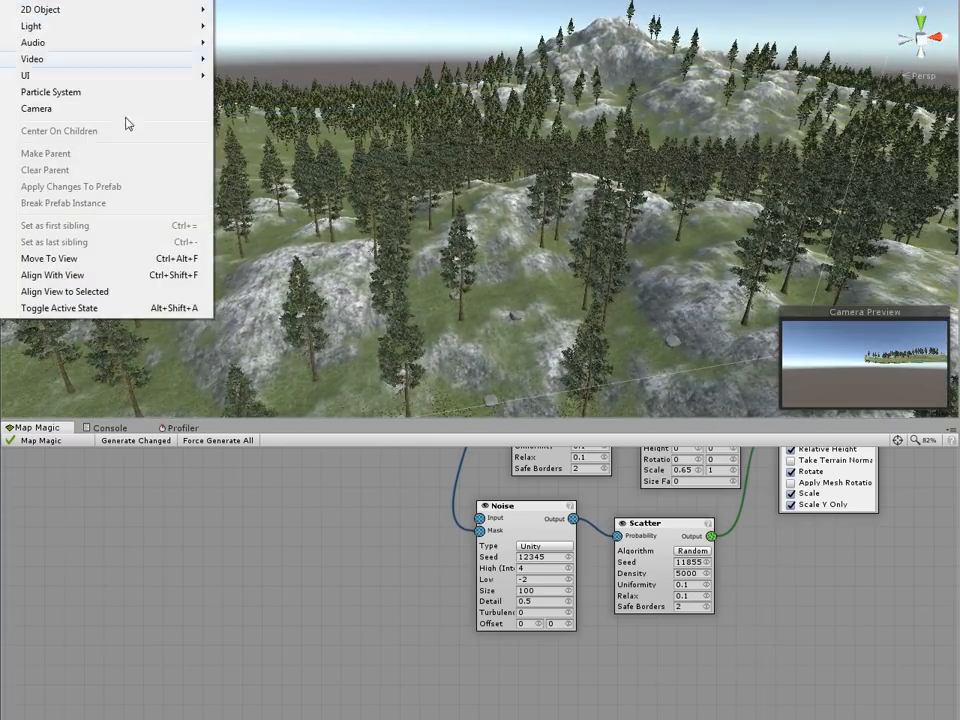
pyautogui.click(127, 257)
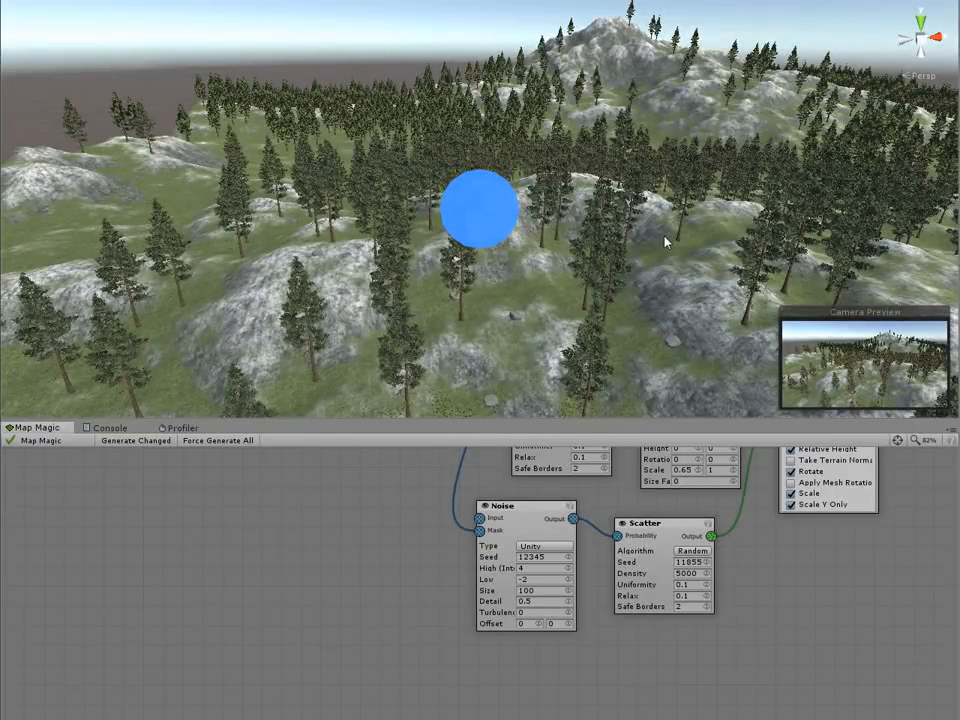
# Step: Run the scene in play mode and enlarge the viewport by shrinking the Map Magic panel below it
pyautogui.hotkey('ctrl', 'p')
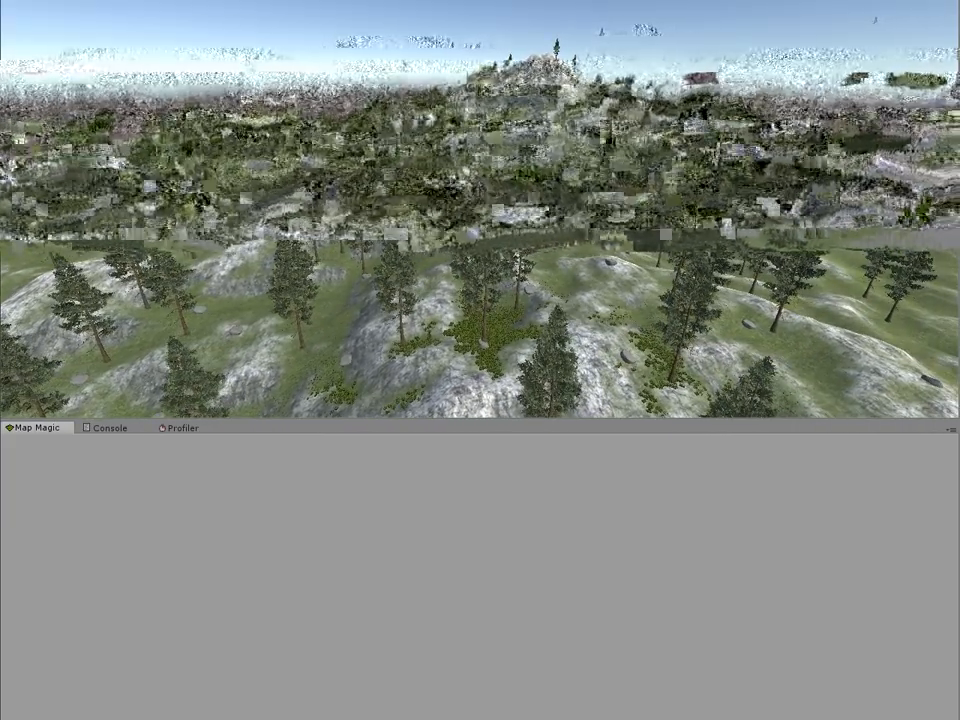
pyautogui.moveTo(638, 420); pyautogui.dragTo(638, 636)
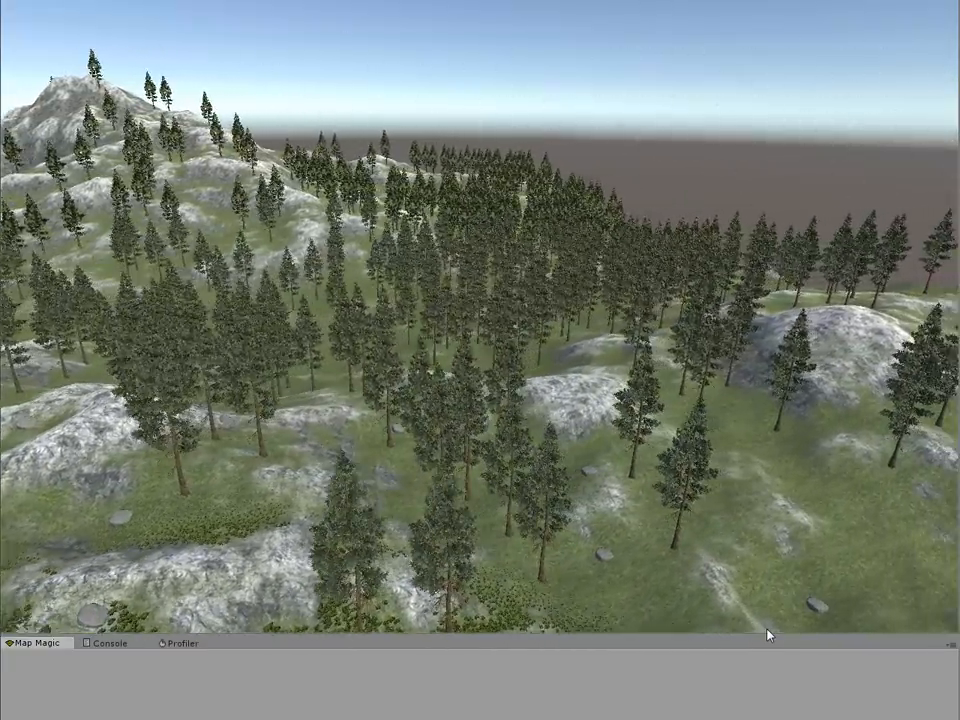
pyautogui.moveTo(769, 636)
pyautogui.mouseDown()
pyautogui.moveTo(754, 681)
pyautogui.moveTo(768, 634)
pyautogui.mouseUp()
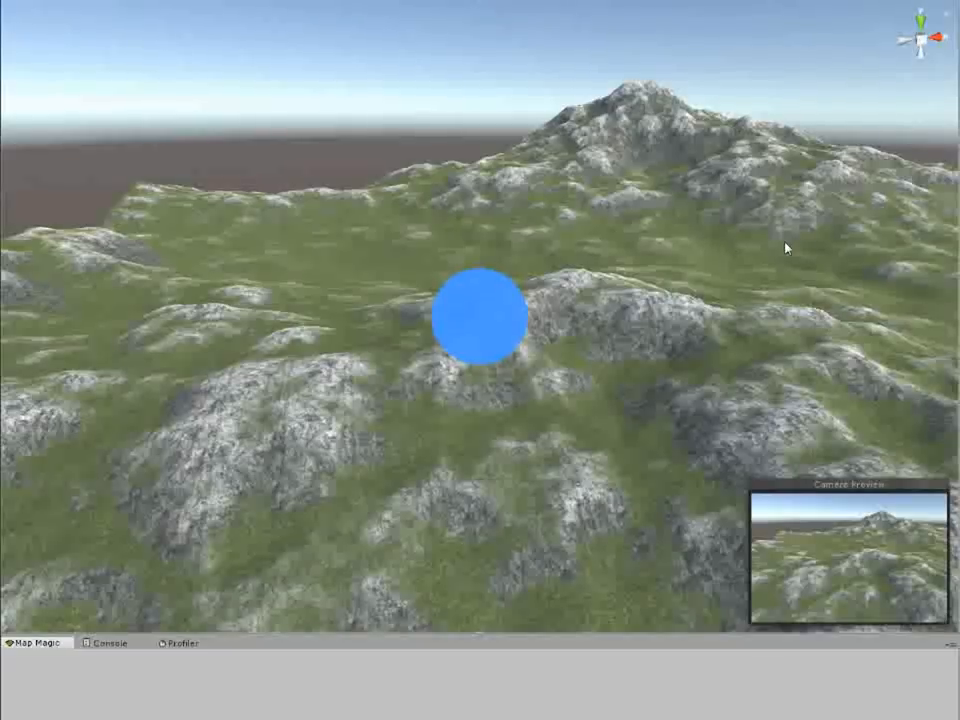
# Step: Examine the terrain and its vegetation in the enlarged scene view
pyautogui.moveTo(720, 327); pyautogui.dragTo(644, 344, button='right')
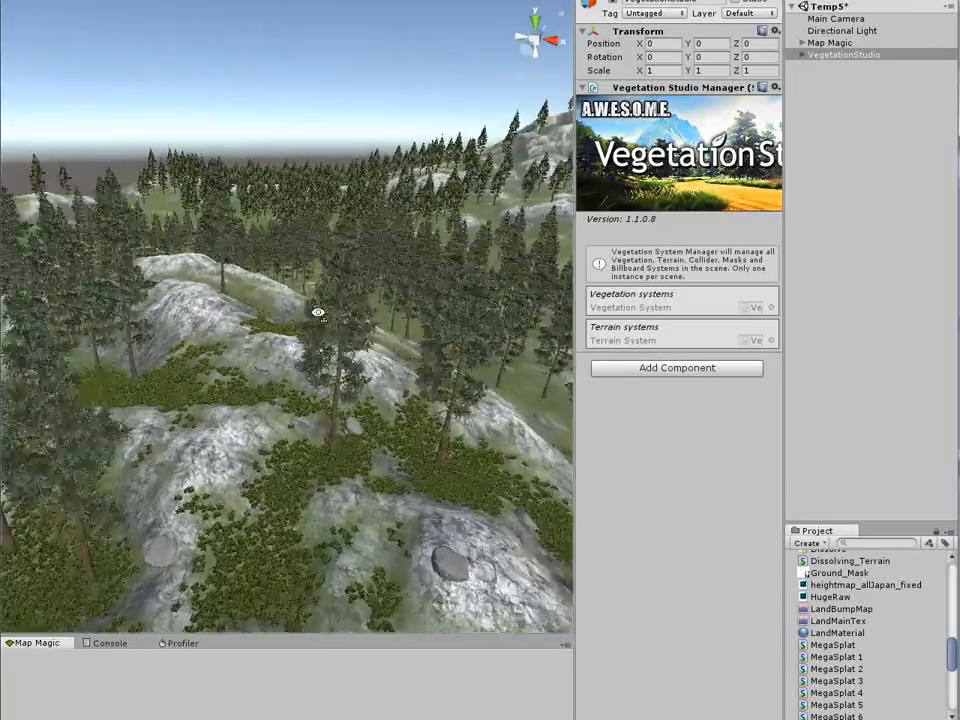
pyautogui.moveTo(317, 311); pyautogui.dragTo(506, 313, button='right')
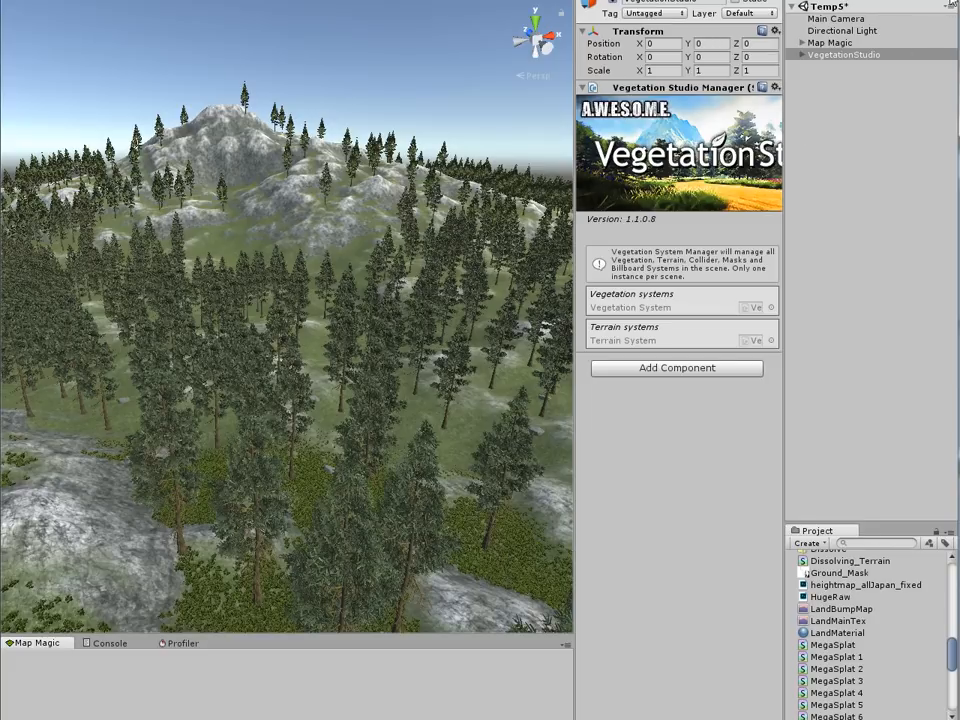